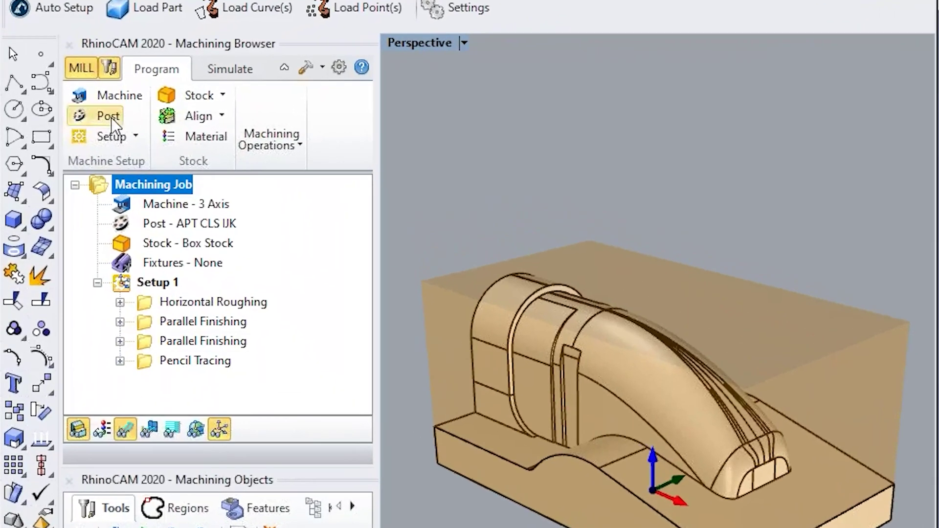
- Open the Set Post-Processor Options for the RhinoCAM machining job
left_click(109, 116)
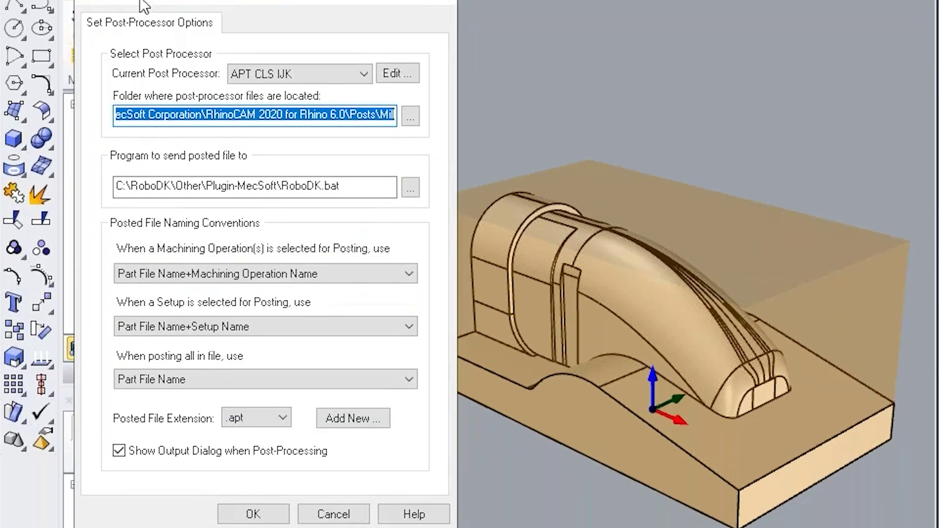
- Confirm posted files are sent to C:\RoboDK\Other\Plugin-MecSoft\RoboDK.bat
left_click_drag(268, 60, 264, 56)
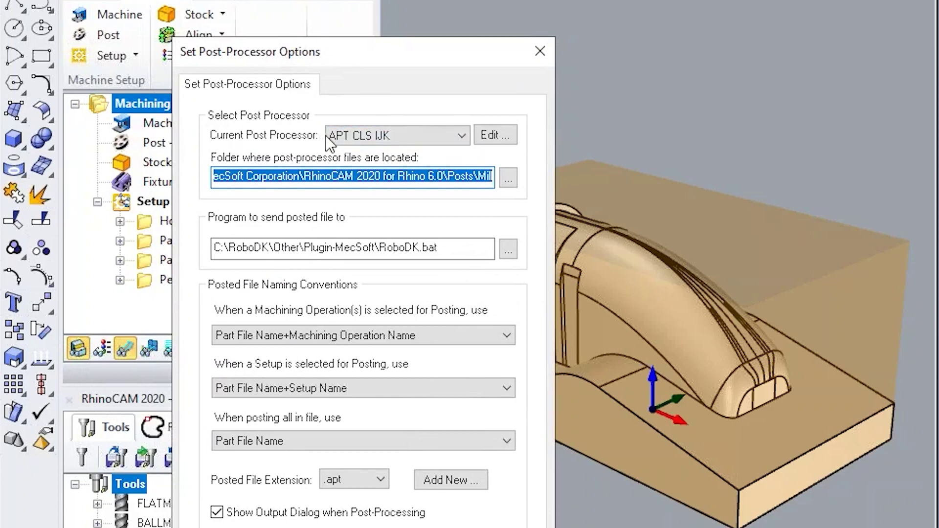
mouse_move(327, 137)
left_click_drag(215, 247, 489, 248)
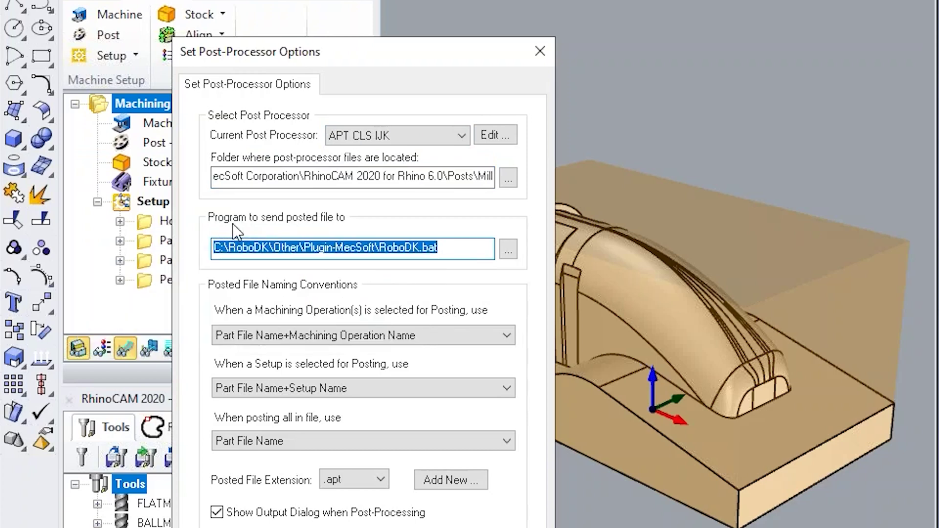
left_click(465, 250)
left_click_drag(464, 250, 212, 248)
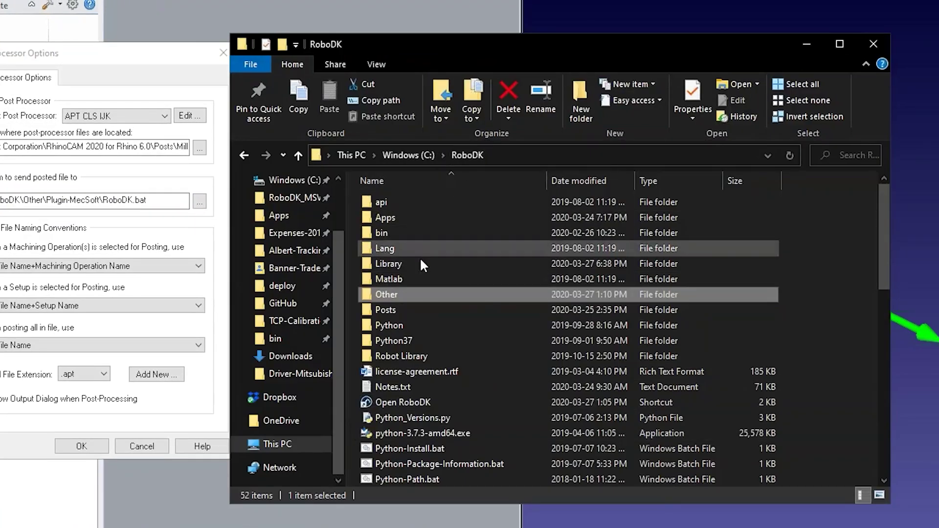
- Browse to C:\RoboDK\Other\Plugin-MecSoft in File Explorer and select RoboDK.bat
double_click(375, 296)
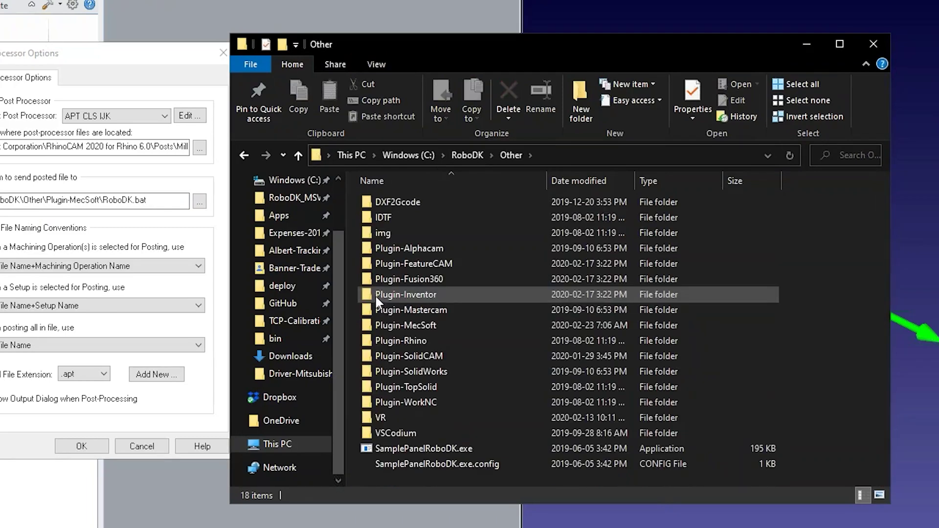
left_click(386, 324)
double_click(430, 325)
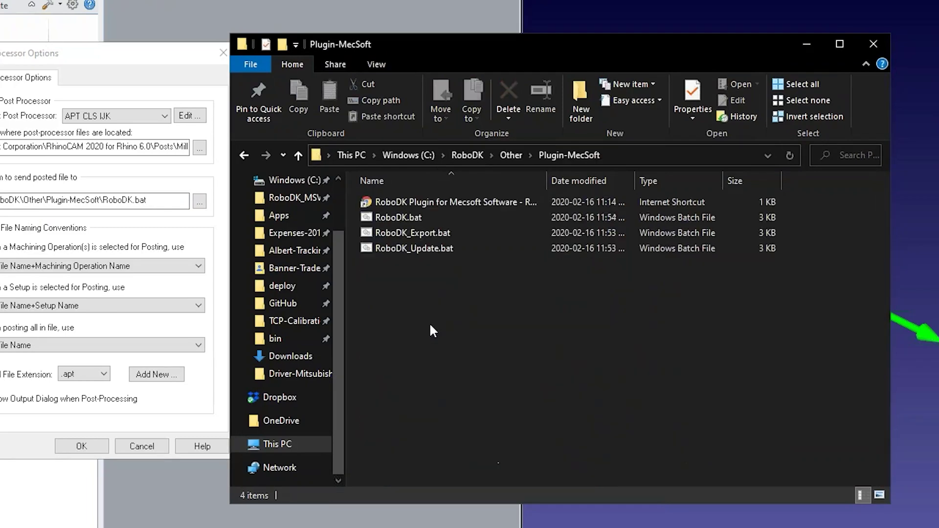
left_click(381, 219)
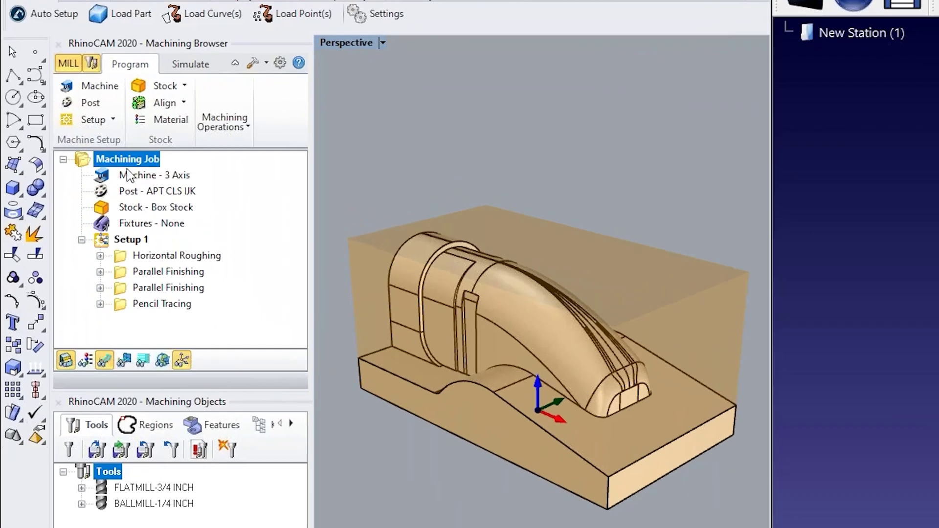
- Post all operations of the Machining Job as MoldCover.apt
right_click(123, 161)
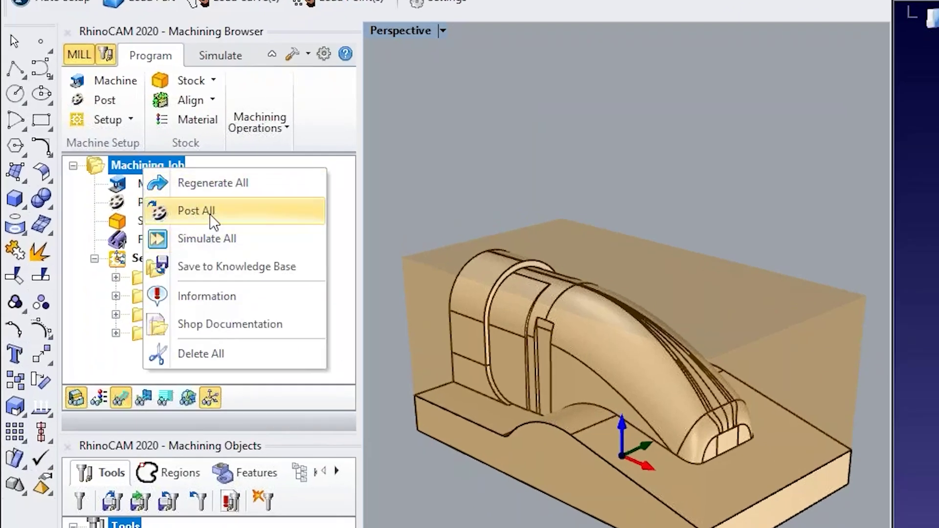
left_click(212, 213)
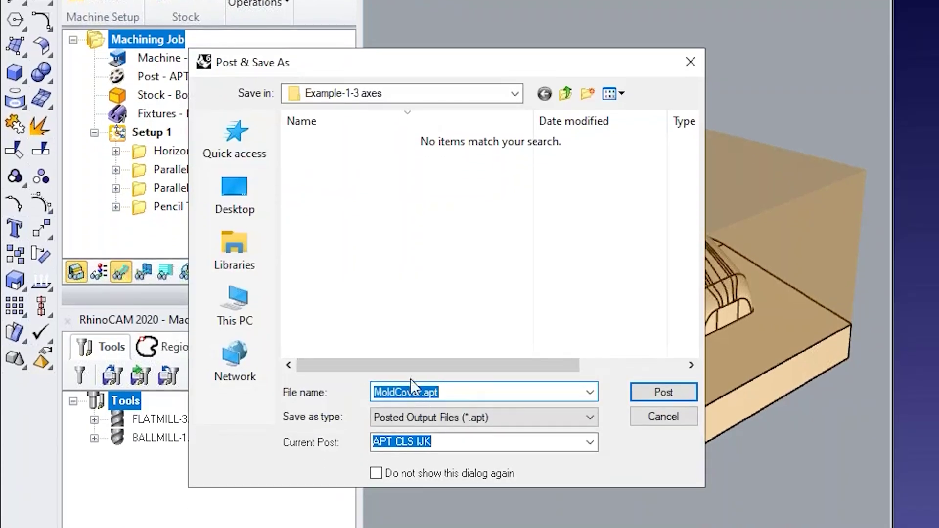
left_click(655, 390)
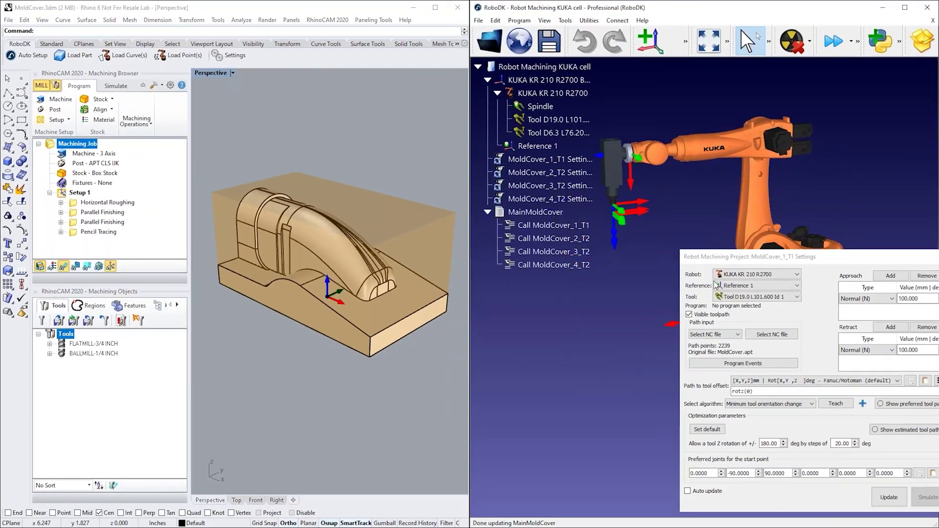
- Move the machining project settings aside and maximise the RoboDK window
left_click_drag(799, 256, 769, 227)
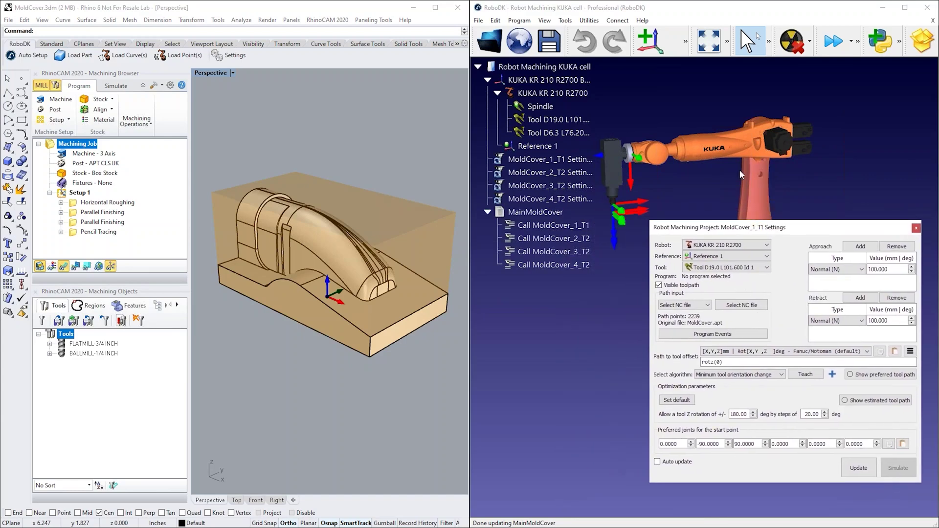
left_click_drag(658, 10, 538, 50)
double_click(489, 39)
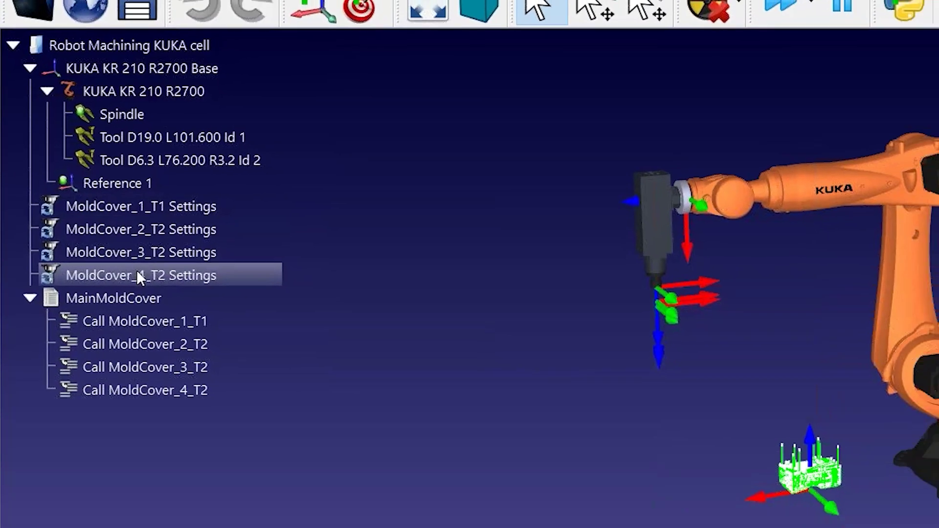
- Show the MoldCover_1_T1 machining settings at the right, with the KUKA robot centred
double_click(141, 206)
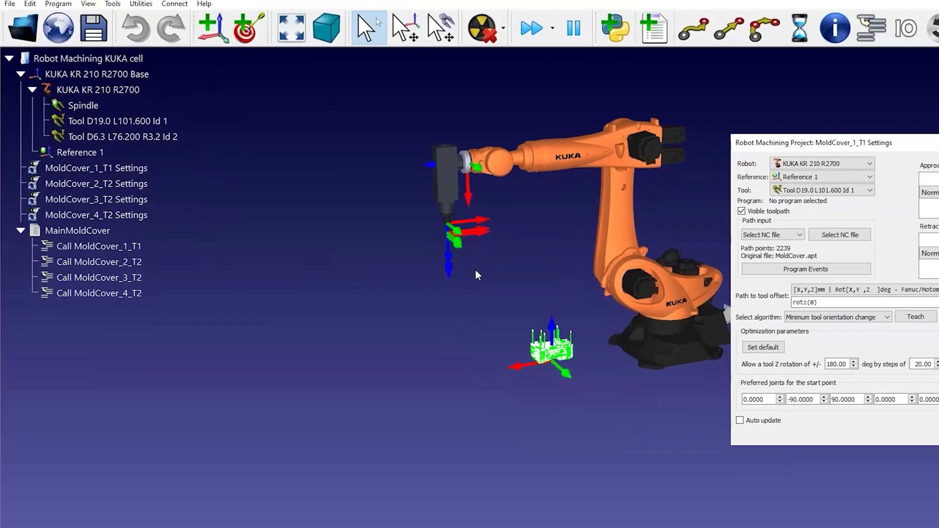
left_click_drag(850, 136, 763, 99)
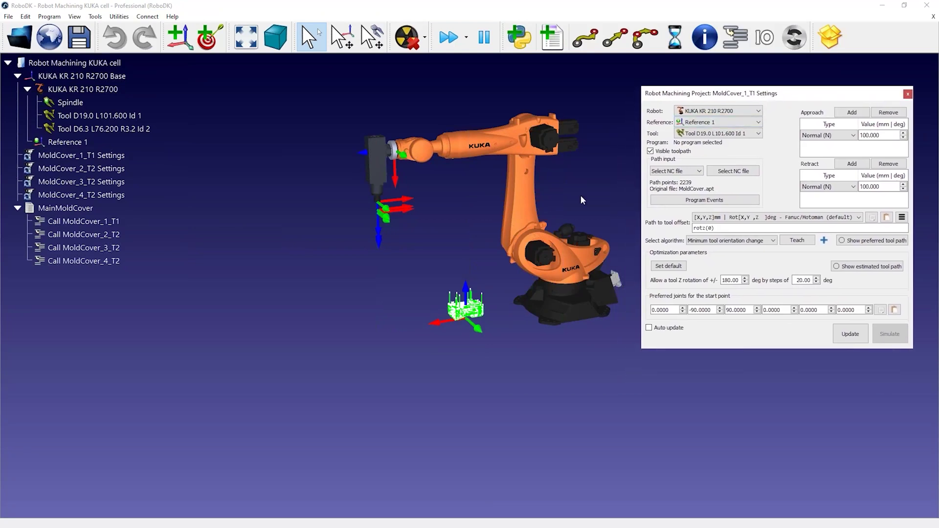
scroll(583, 196, "up", 5)
right_click_drag(426, 268, 486, 263)
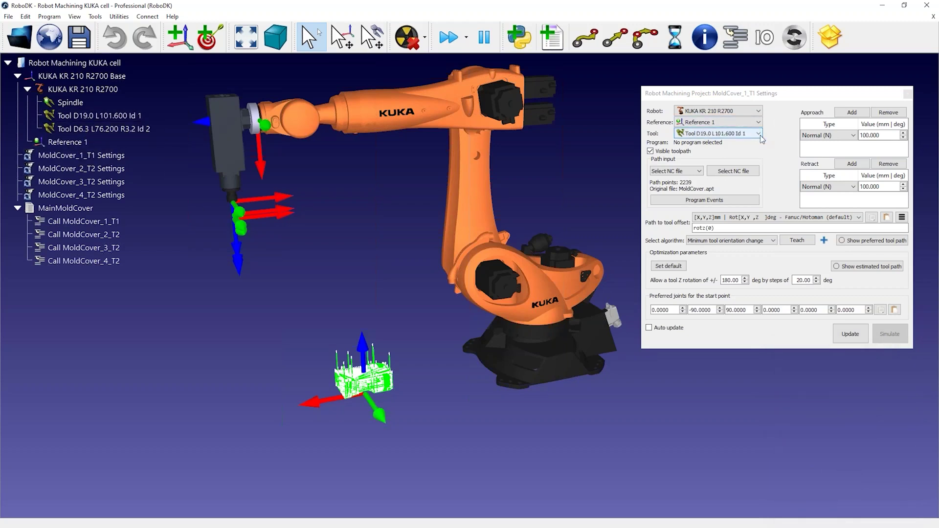
mouse_move(739, 93)
left_mouse_down()
mouse_move(754, 88)
mouse_move(736, 84)
left_mouse_up()
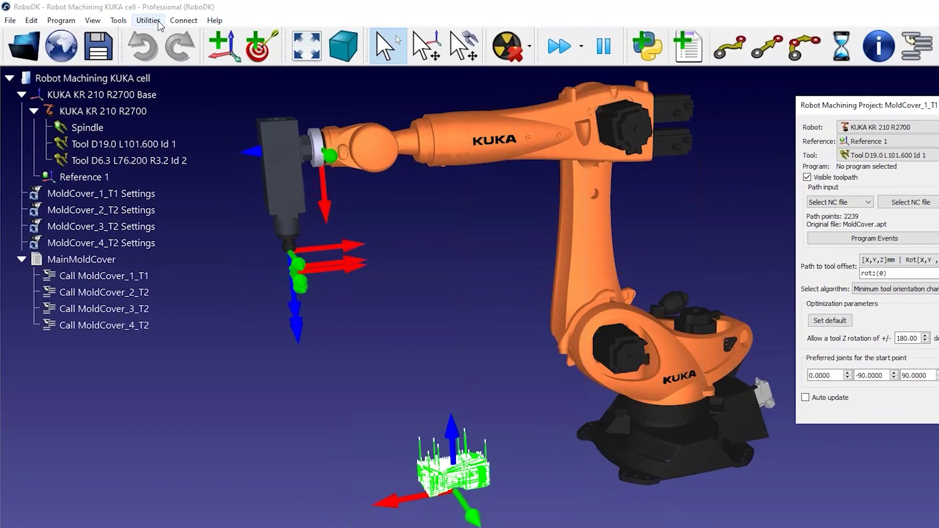
left_click(123, 17)
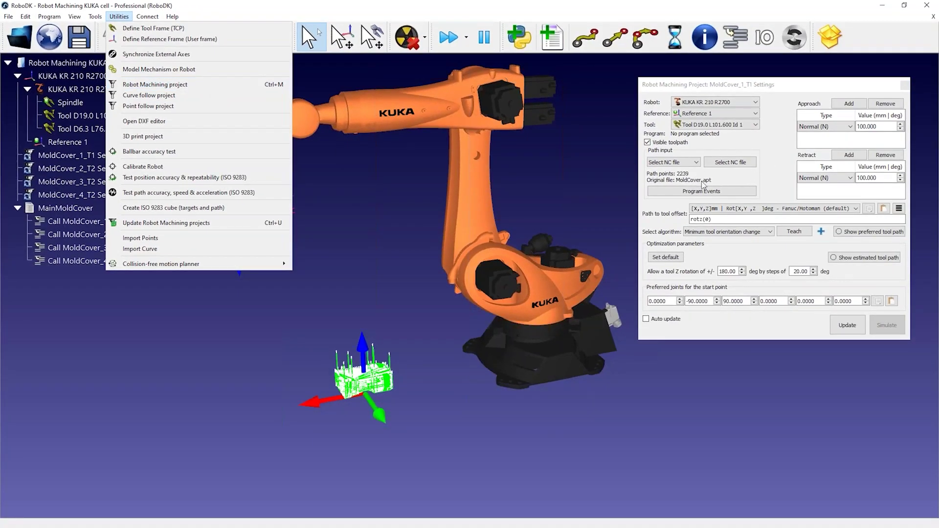
left_click(747, 172)
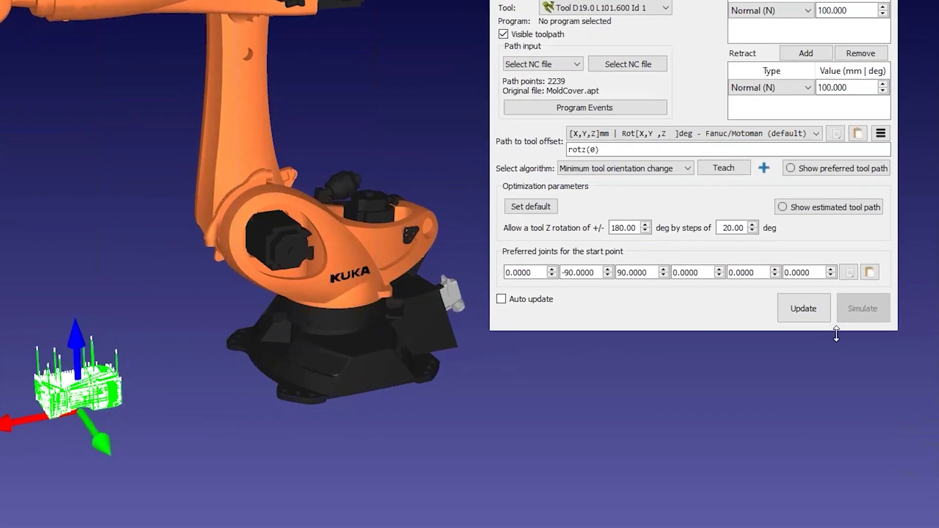
left_click(848, 326)
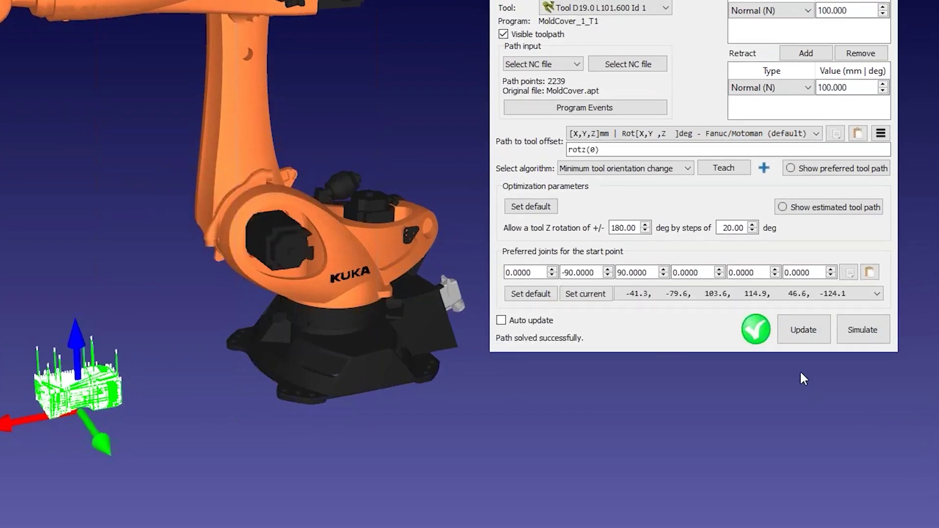
- Simulate MoldCover_1_T1 toward its end, then select the MoldCover_2_T2 through 4_T2 settings
left_click(875, 338)
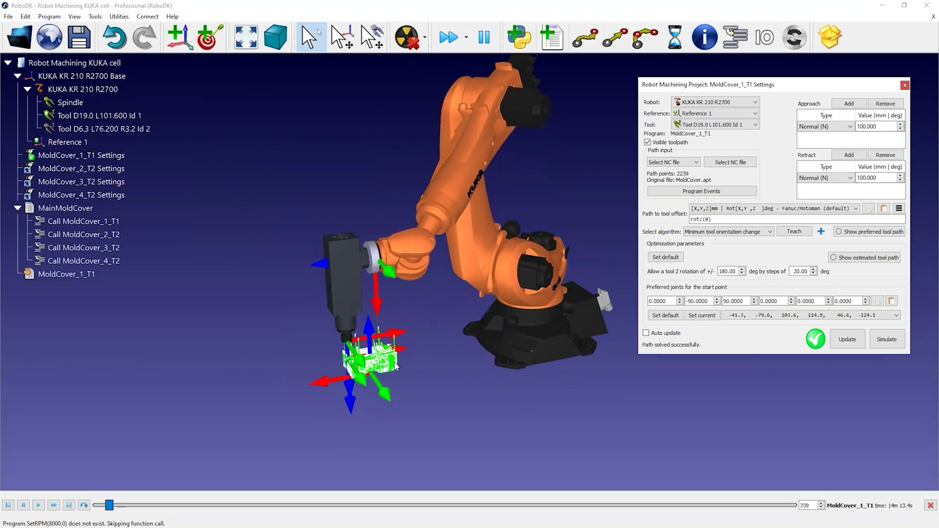
left_click(112, 504)
left_click_drag(112, 505, 792, 505)
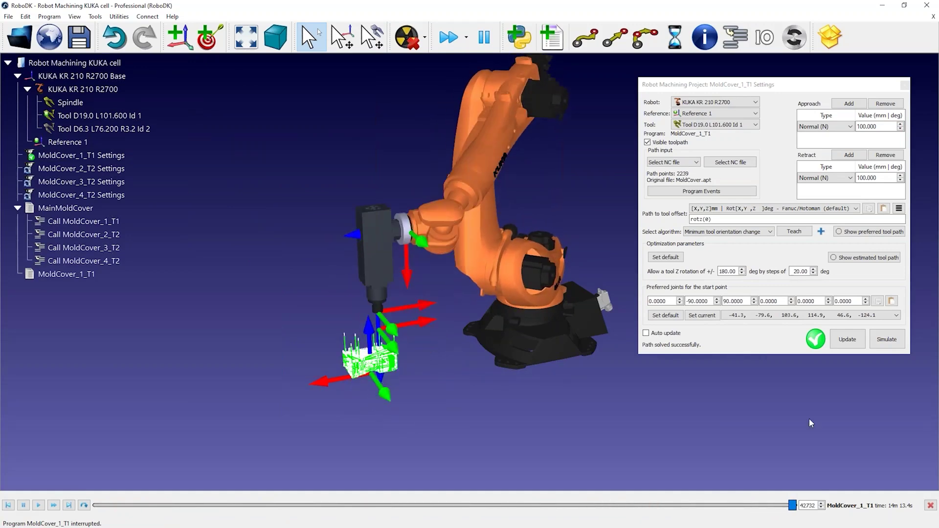
left_click(103, 169)
left_click(91, 196, "shift")
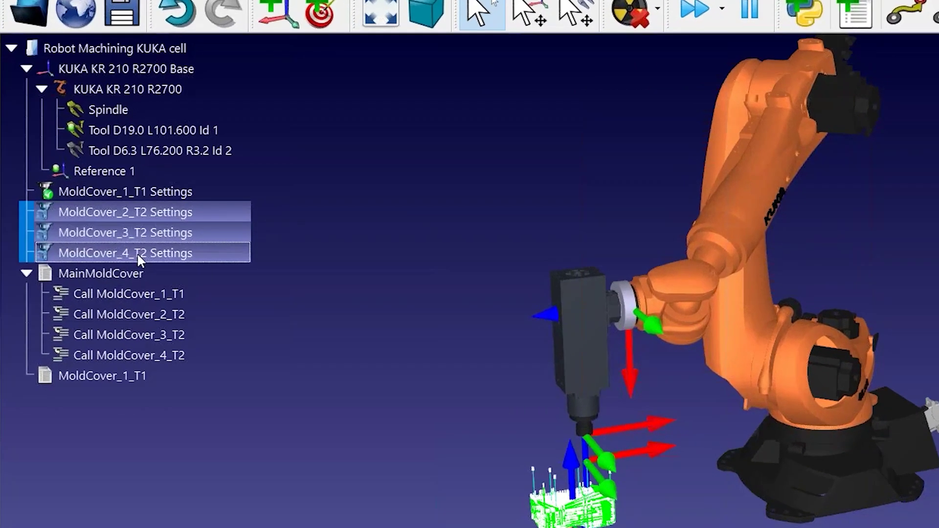
- Update the MoldCover_2_T2, 3_T2 and 4_T2 settings to regenerate their programs
right_click(137, 253)
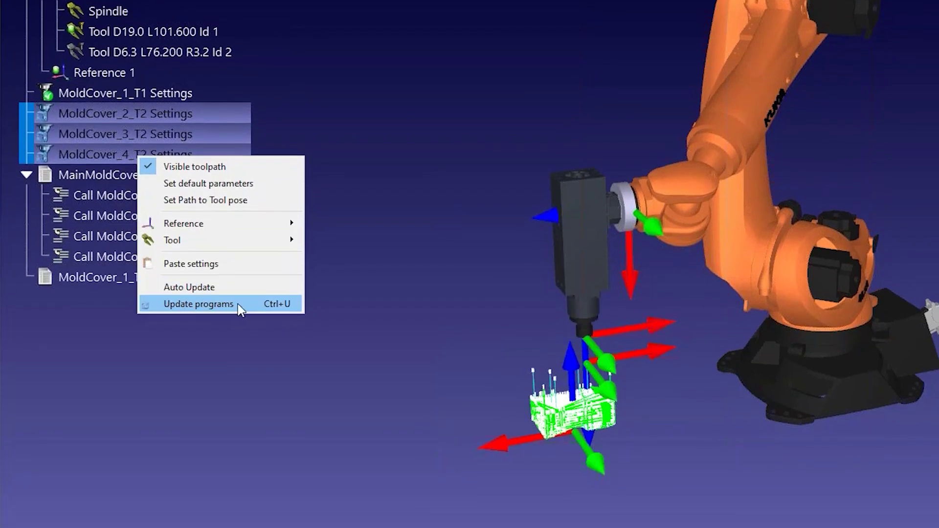
left_click(239, 304)
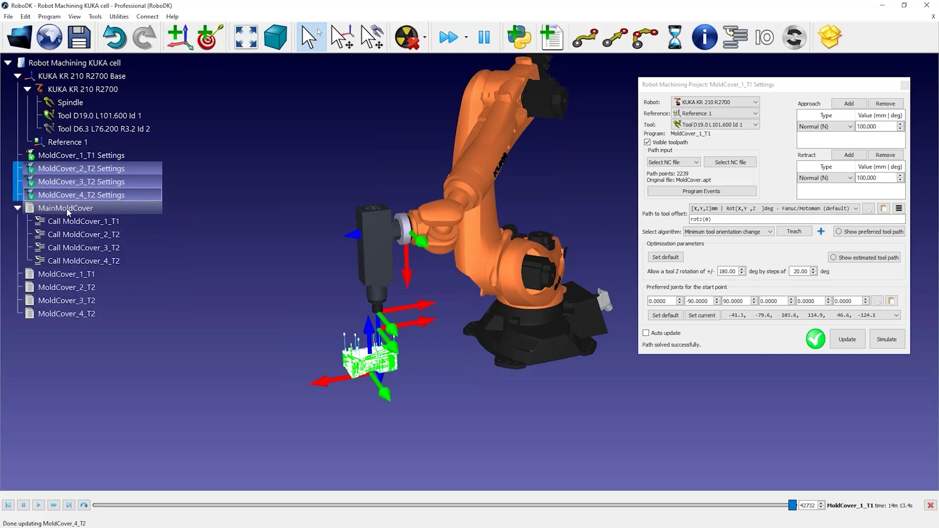
left_click(66, 210)
- Simulate MainMoldCover to its end and generate the KUKA .src robot programs
double_click(46, 209)
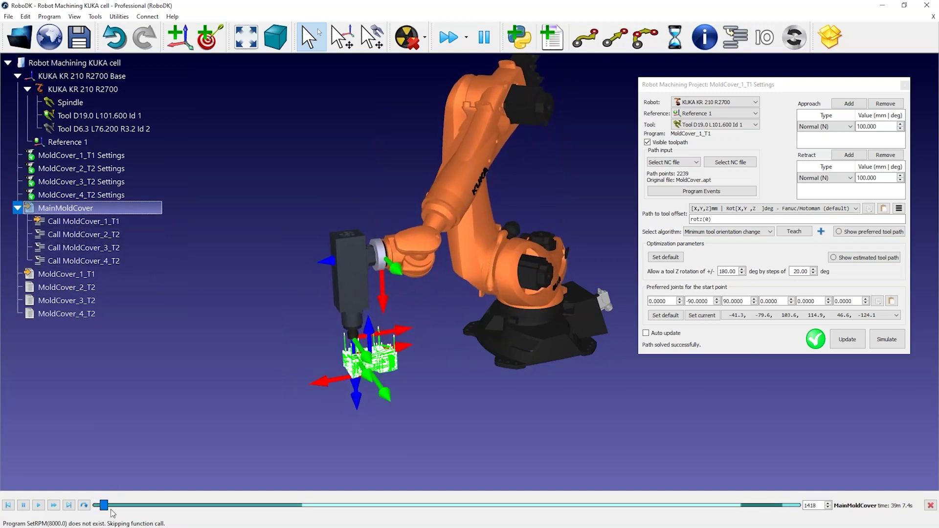
left_click_drag(105, 506, 796, 506)
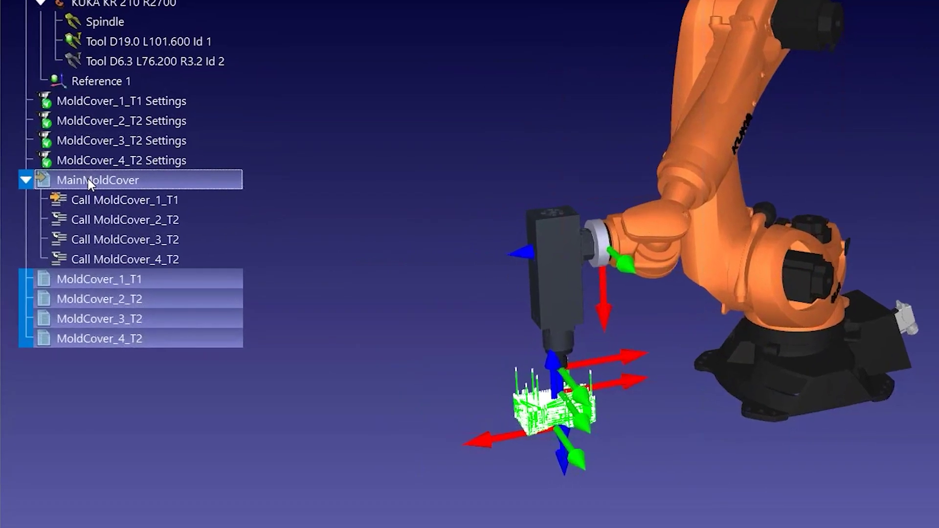
right_click(61, 210)
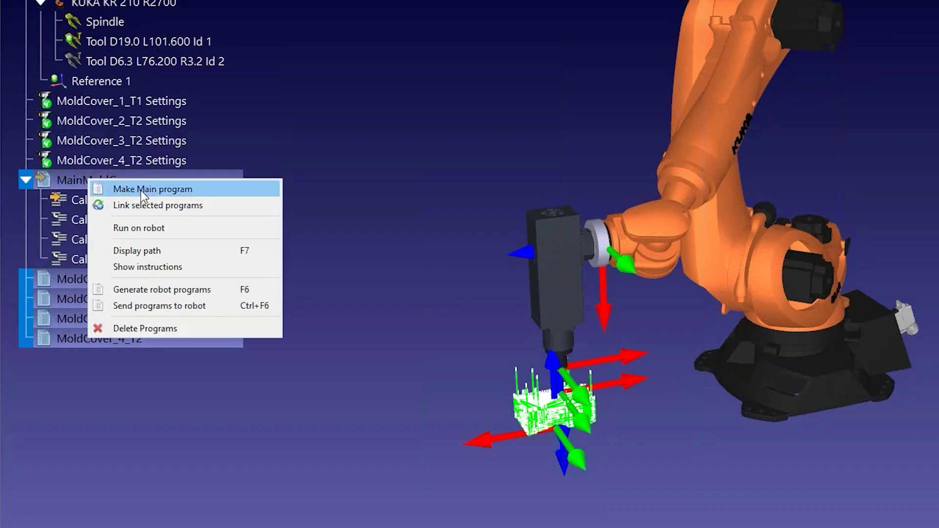
left_click(163, 290)
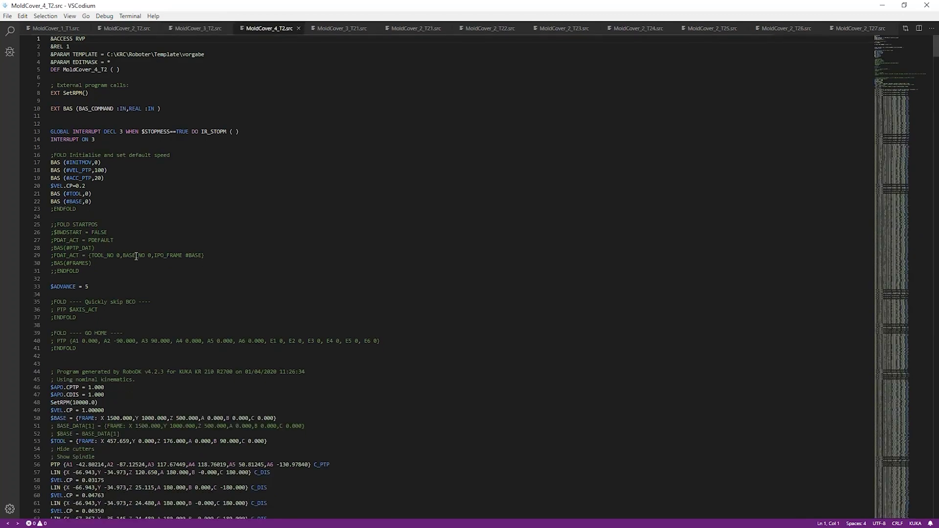
scroll(136, 256, "down", 5)
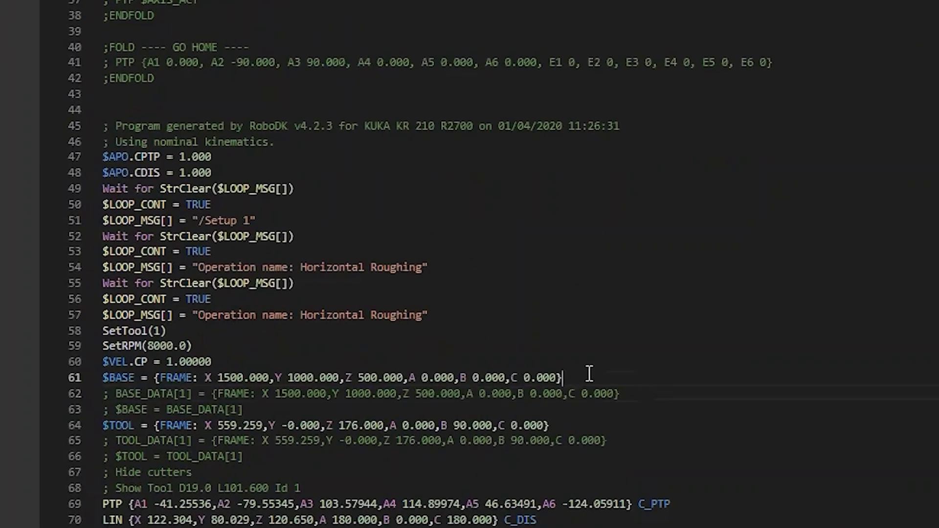
- Review the $BASE and $TOOL frames and the SetTool(1) and SetRPM(8000.0) calls
left_click_drag(588, 378, 21, 379)
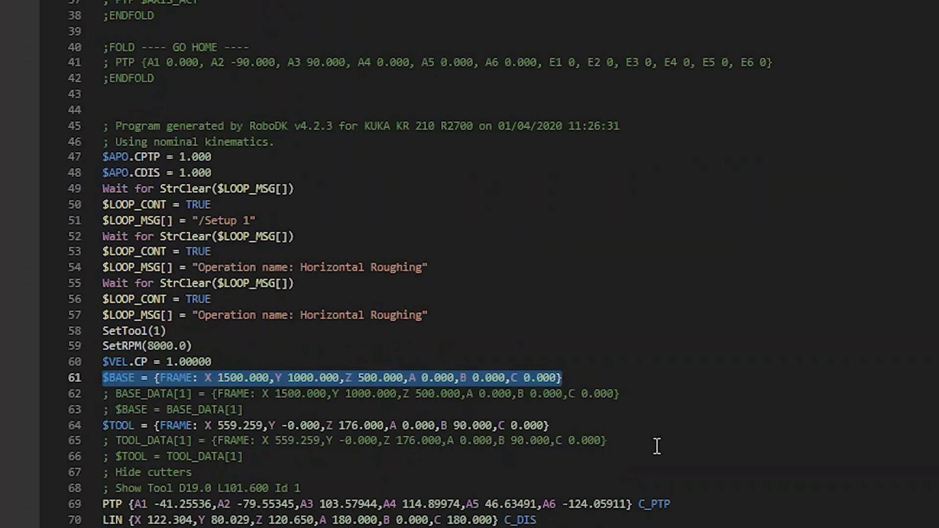
left_click_drag(595, 427, 2, 428)
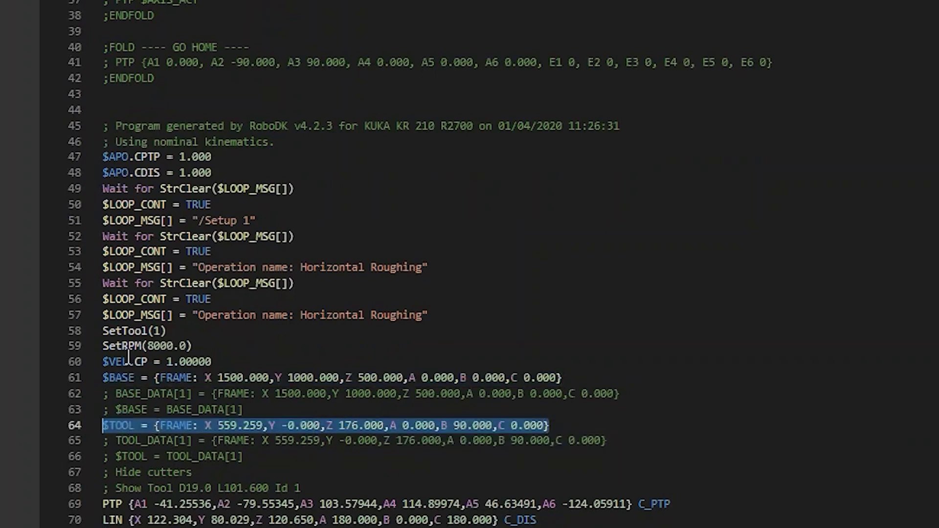
double_click(119, 332)
double_click(126, 347)
left_click_drag(248, 348, 7, 324)
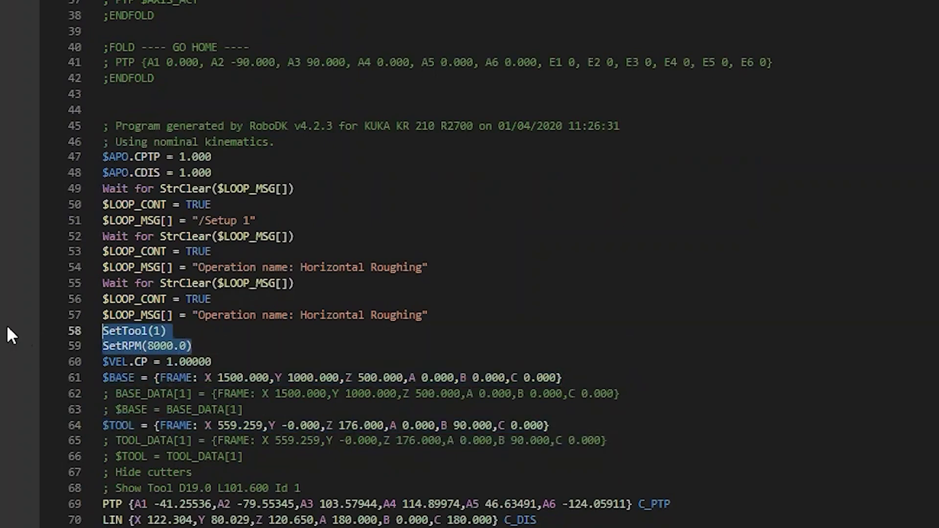
left_click(115, 336)
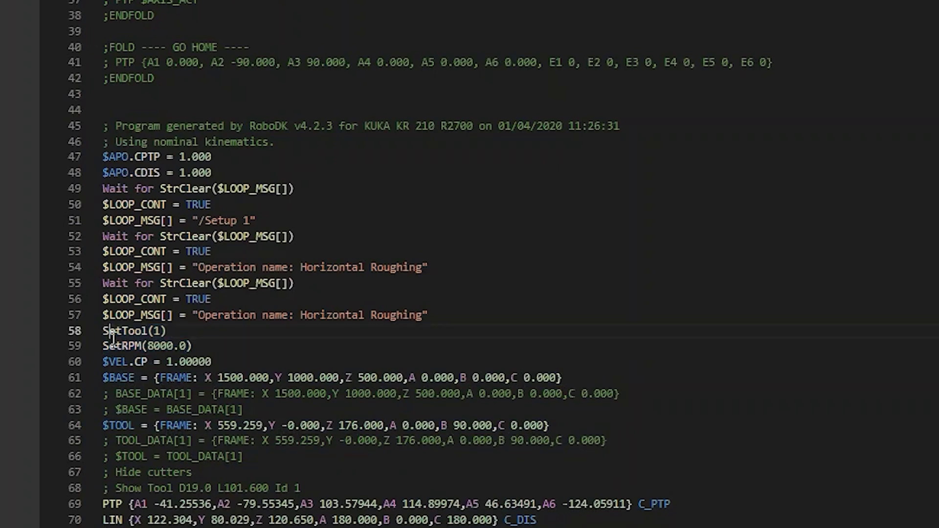
double_click(123, 332)
left_click(128, 346)
double_click(127, 346)
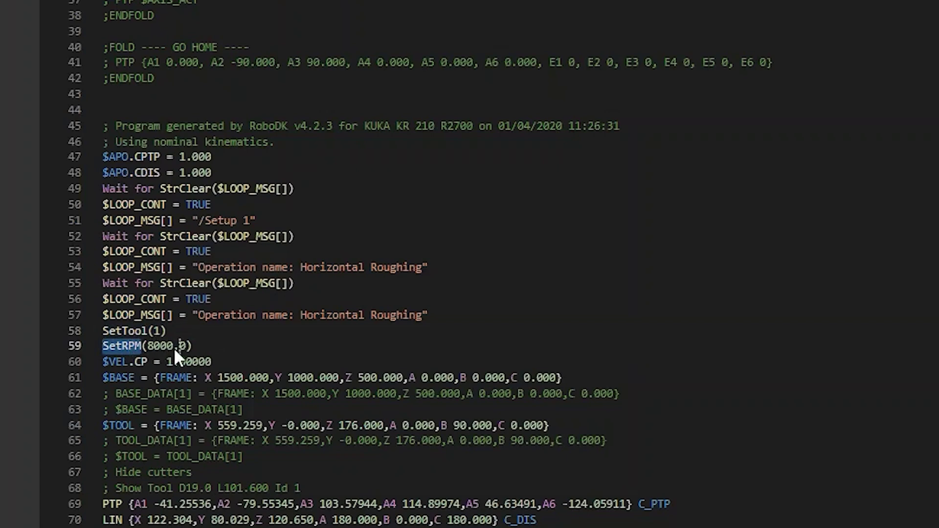
double_click(164, 346)
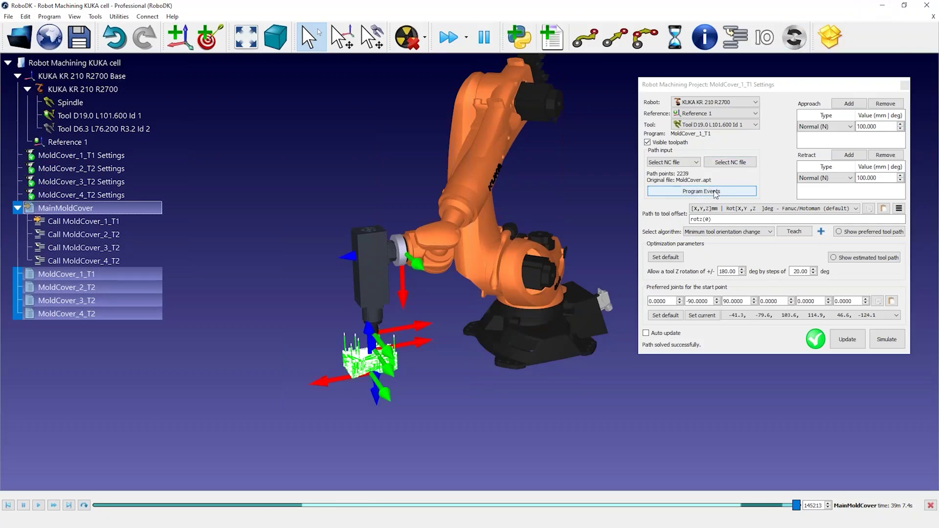
- Check Program Events maps tool changes to SetTool(%1) and spindle speed to SetRPM(%1)
left_click(731, 193)
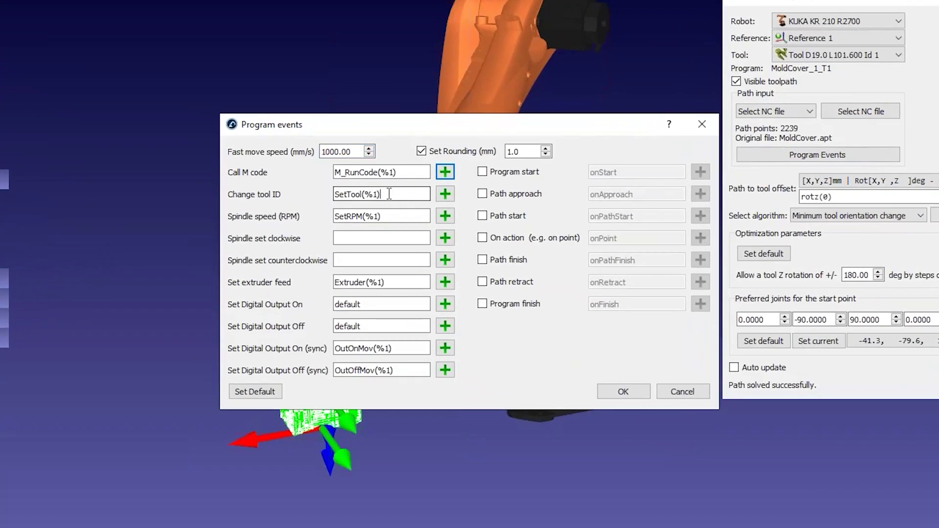
left_click_drag(429, 215, 334, 216)
left_click(418, 231)
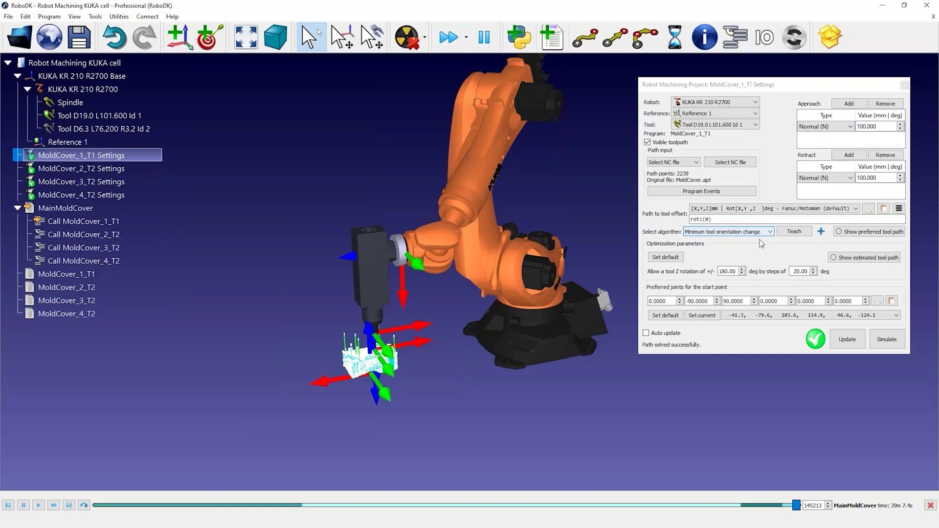
- Rewind the MainMoldCover simulation and scrub it to step 38230 within MoldCover_1_T1
left_click_drag(469, 294, 396, 294)
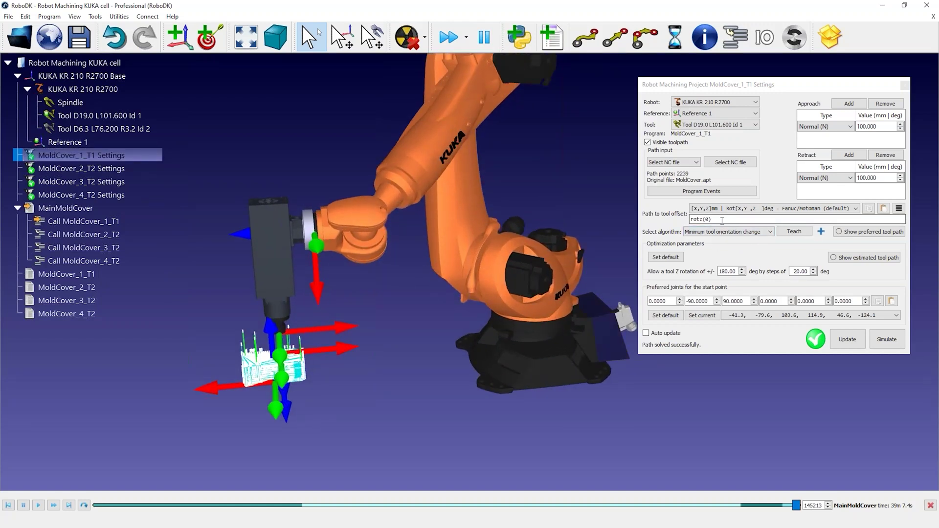
left_click_drag(348, 304, 385, 265)
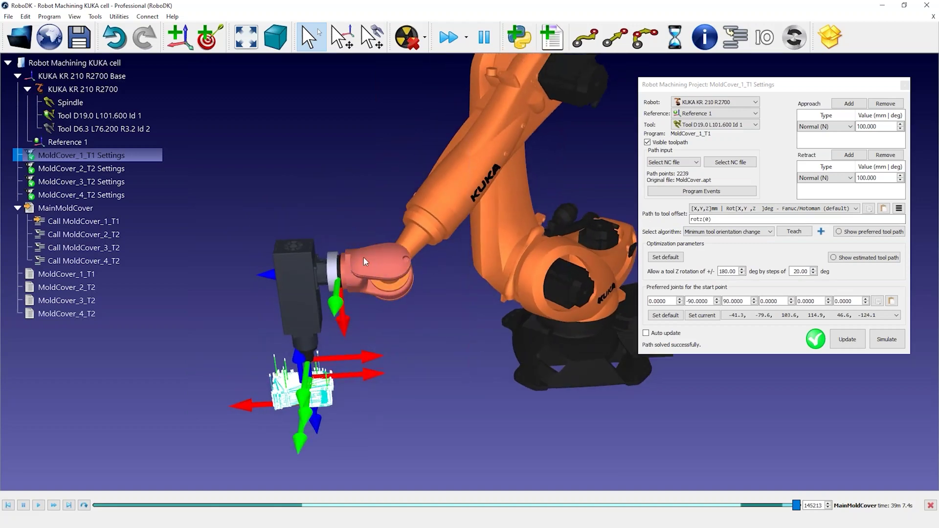
mouse_move(361, 262)
left_mouse_down()
mouse_move(418, 250)
mouse_move(345, 267)
left_mouse_up()
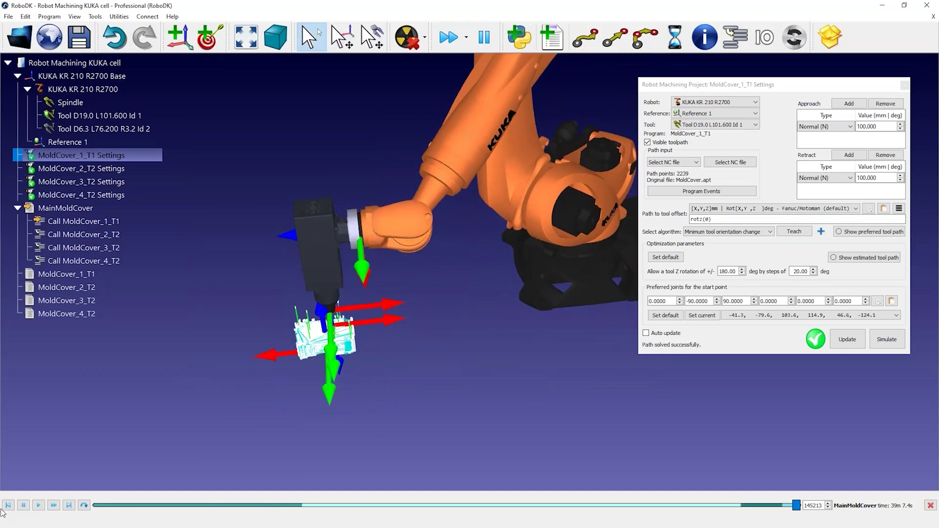
left_click(15, 508)
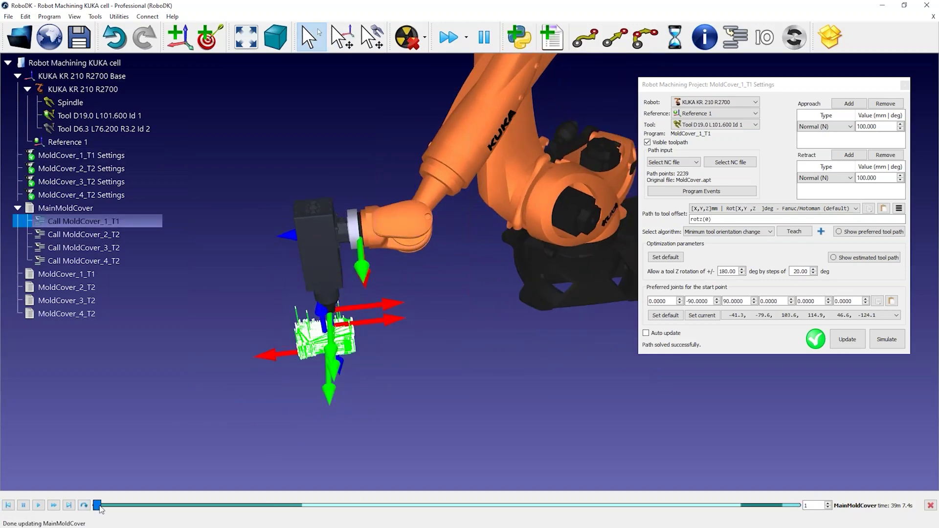
left_click_drag(97, 506, 280, 506)
left_click_drag(357, 355, 322, 194)
key("alt")
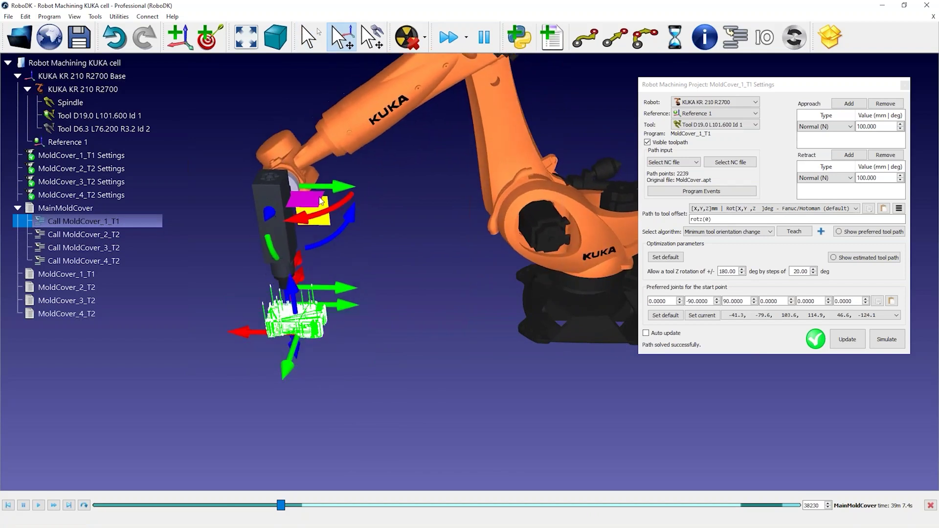
- Move the KUKA tool slightly upward, align its tool orientation, and teach it as preferred
key("alt")
left_click_drag(316, 205, 297, 245, "alt")
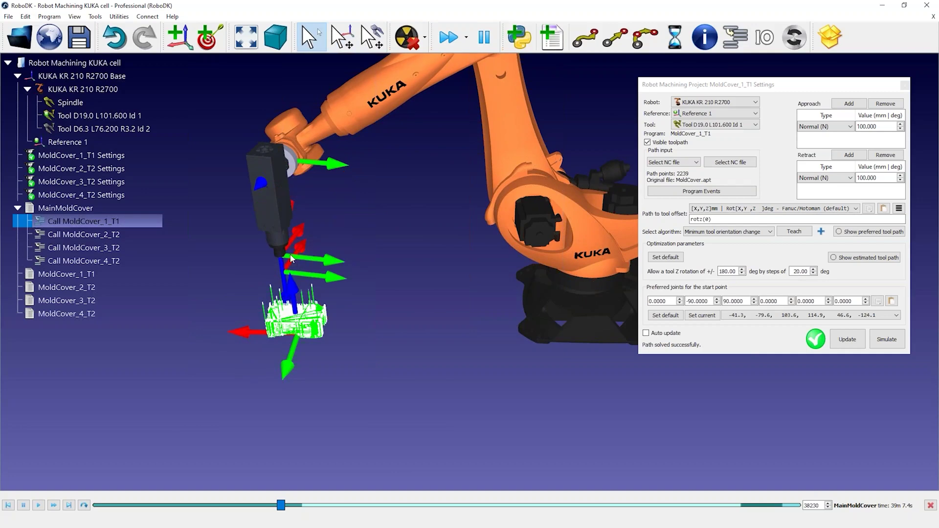
right_click(352, 112)
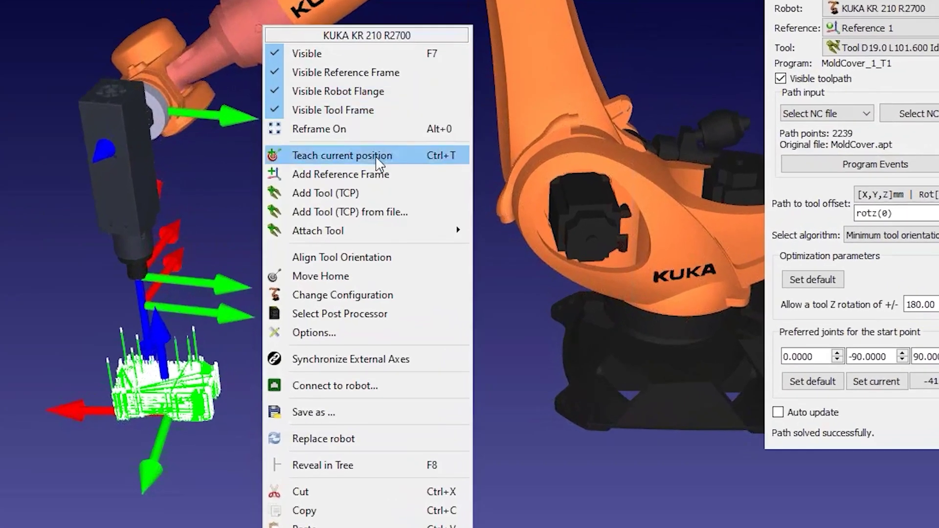
left_click(327, 263)
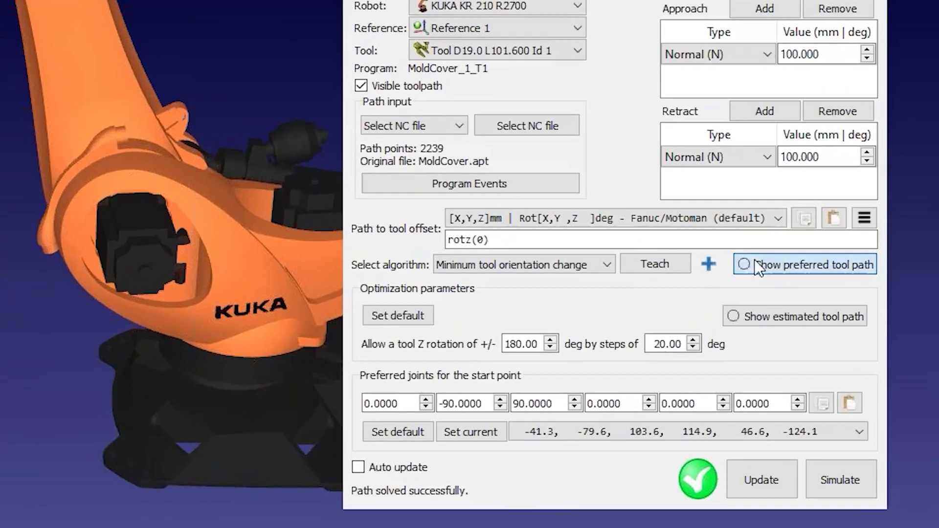
left_click(838, 231)
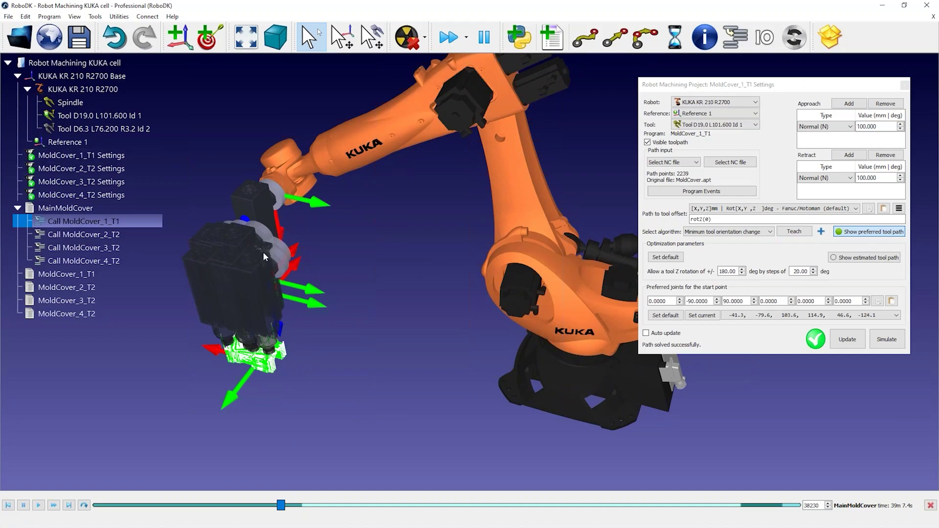
- Recalculate MoldCover_1_T1 with the taught orientation and briefly simulate the updated path
left_click(847, 339)
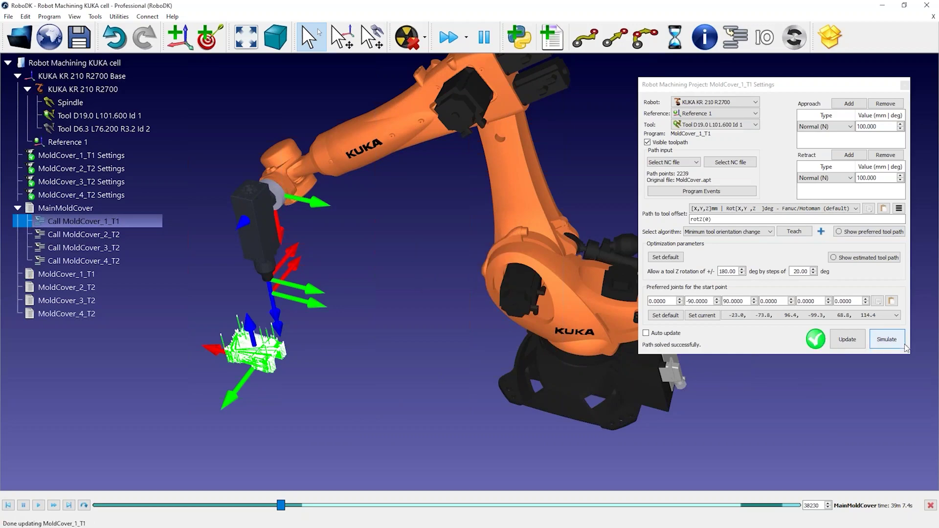
left_click_drag(441, 400, 465, 295)
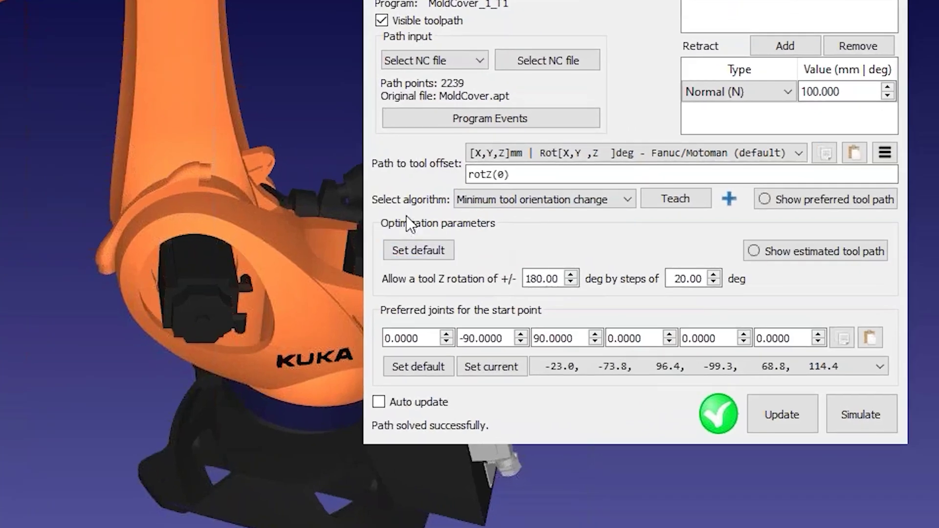
- Move the mold part farther from the robot and update MoldCover_1_T1, which fails with 'Can't find a start point'
double_click(535, 279)
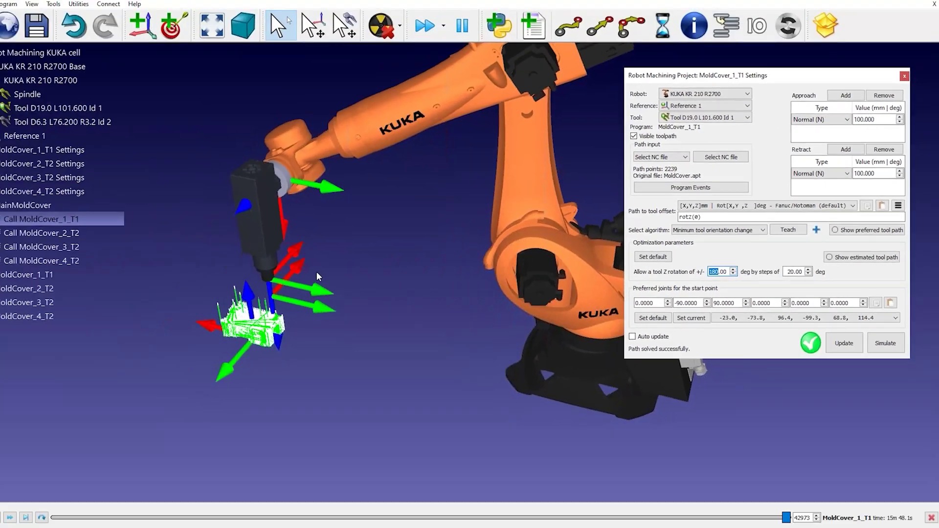
left_click_drag(316, 272, 357, 331)
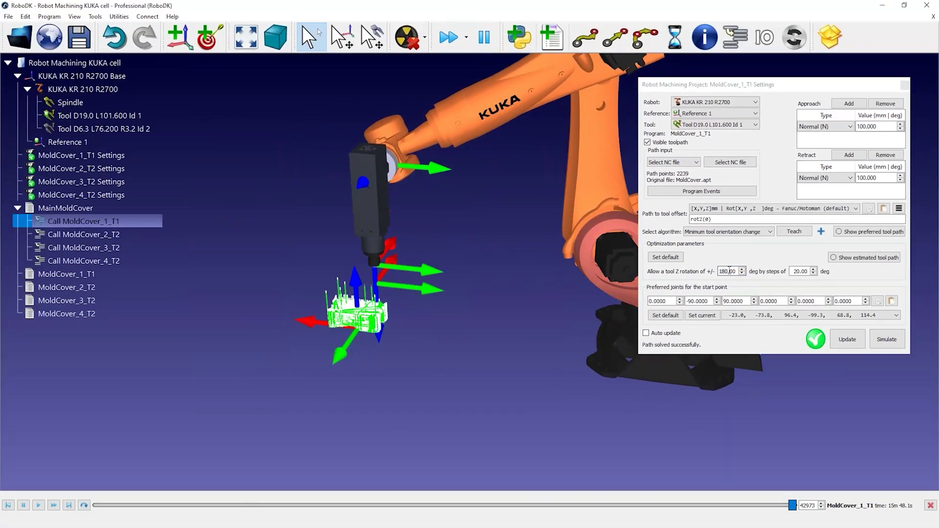
left_click_drag(416, 327, 334, 336)
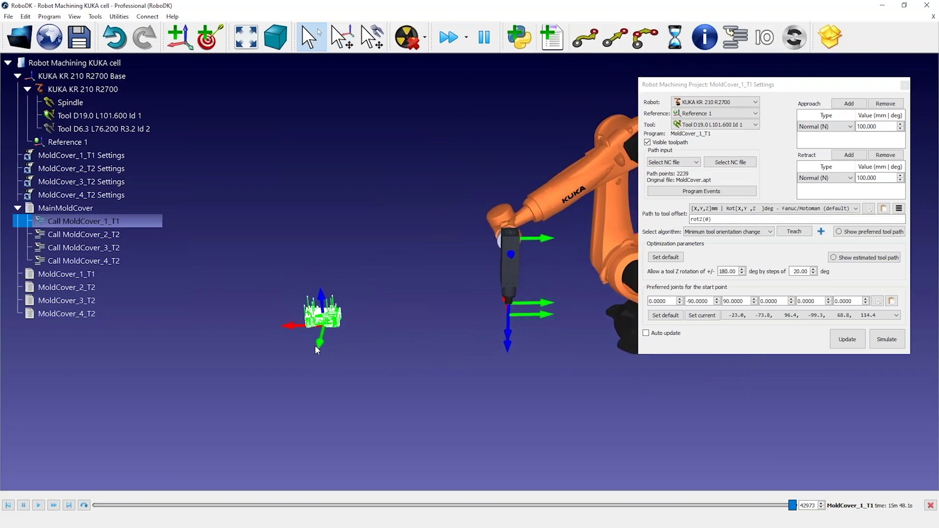
left_click_drag(317, 350, 281, 346)
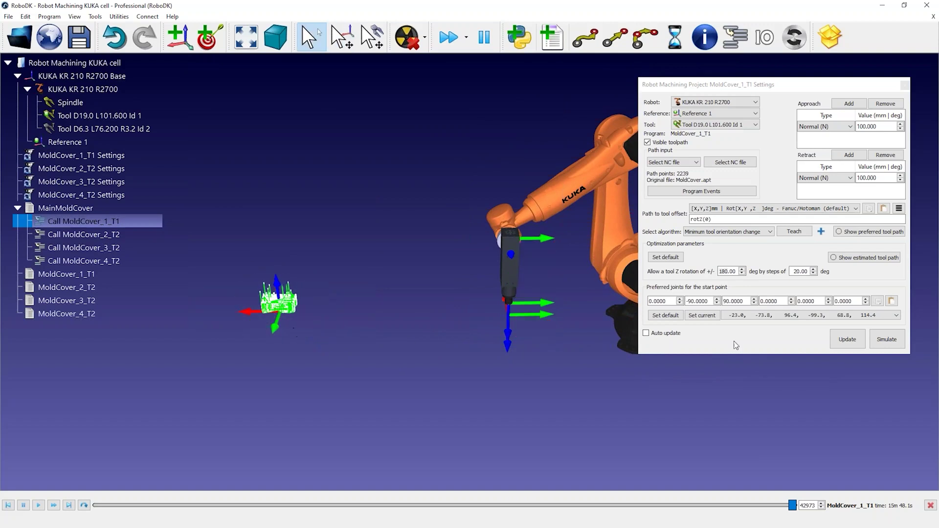
left_click(856, 345)
left_click(846, 325)
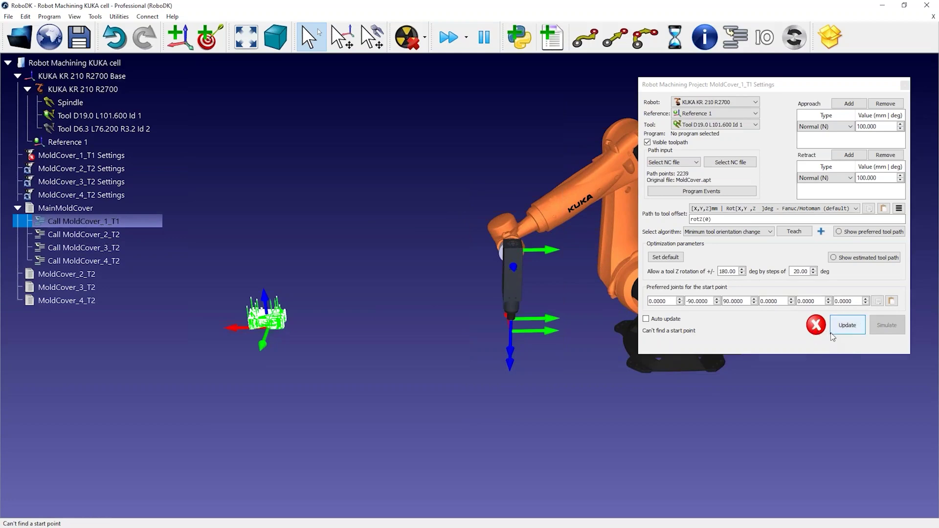
left_click_drag(247, 339, 309, 344, "alt")
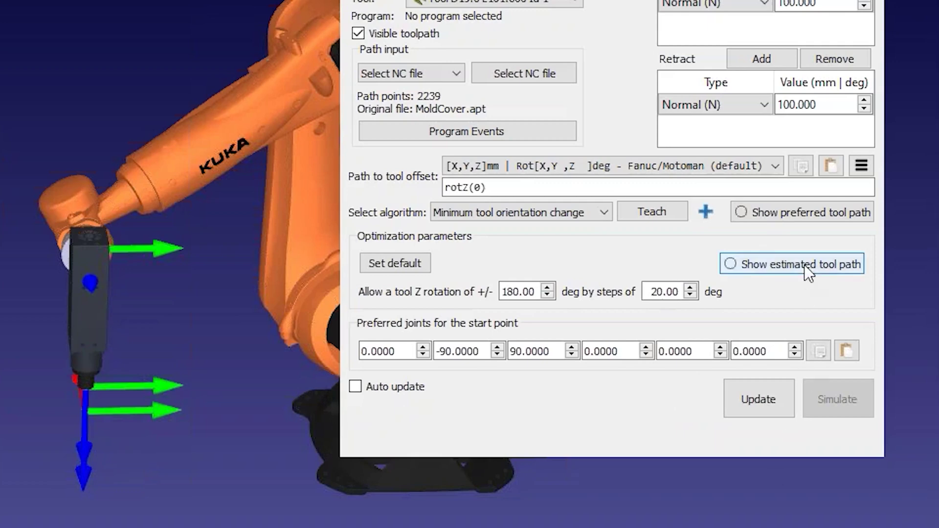
- Show the estimated tool path, move and rotate the part within reach, then update and simulate MoldCover_1_T1
left_click(842, 261)
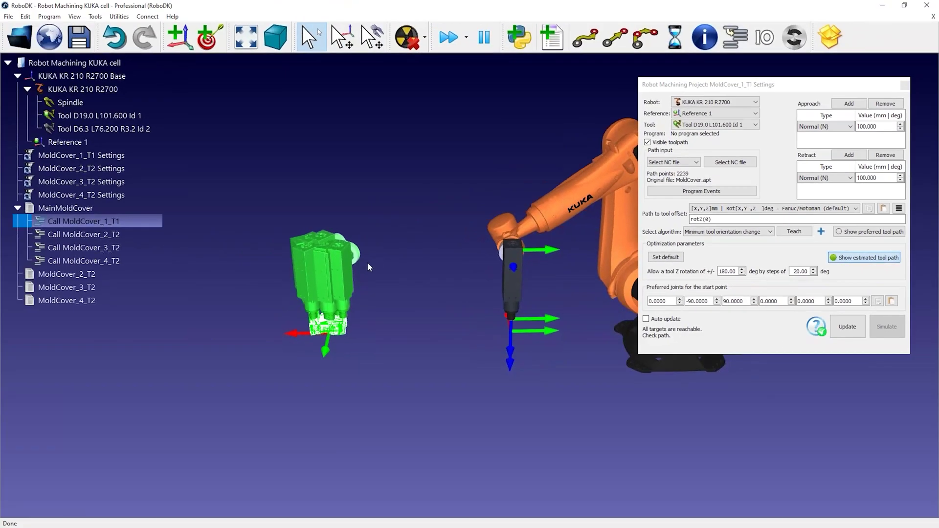
left_click_drag(332, 319, 347, 310, "alt")
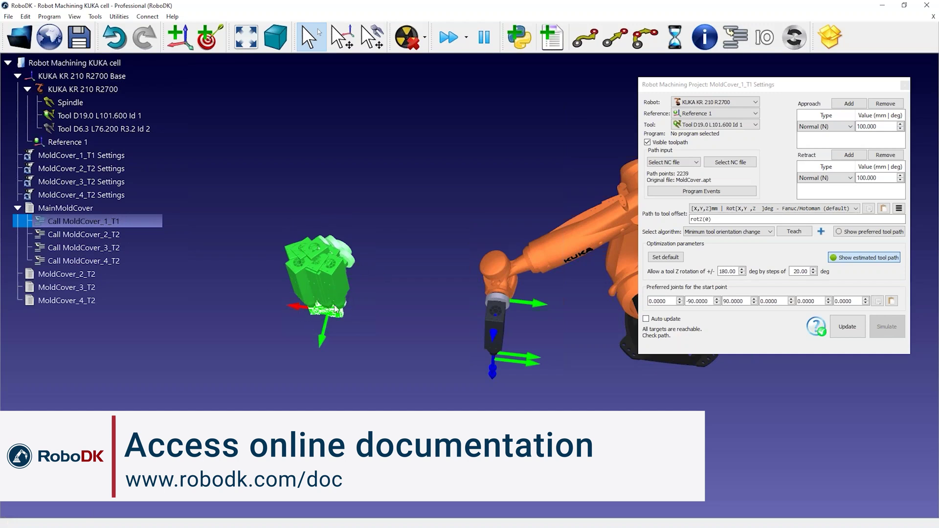
left_click(856, 333)
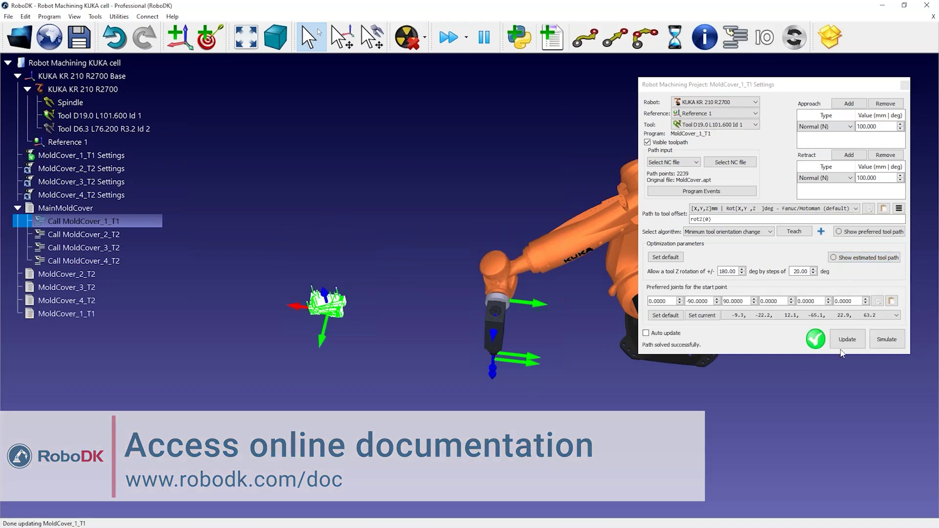
left_click(885, 341)
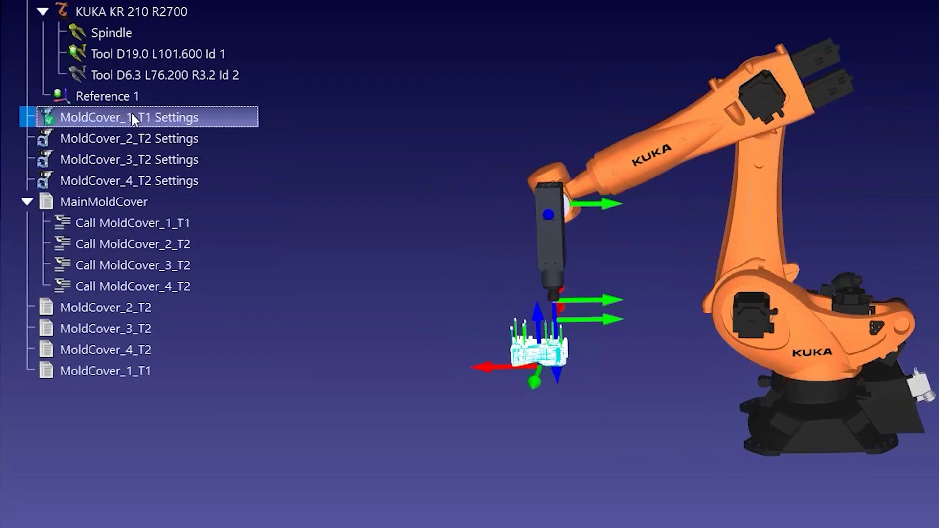
- Copy MoldCover_1_T1 settings onto the MoldCover_2_T2 to MoldCover_4_T2 settings and update their programs
right_click(82, 152)
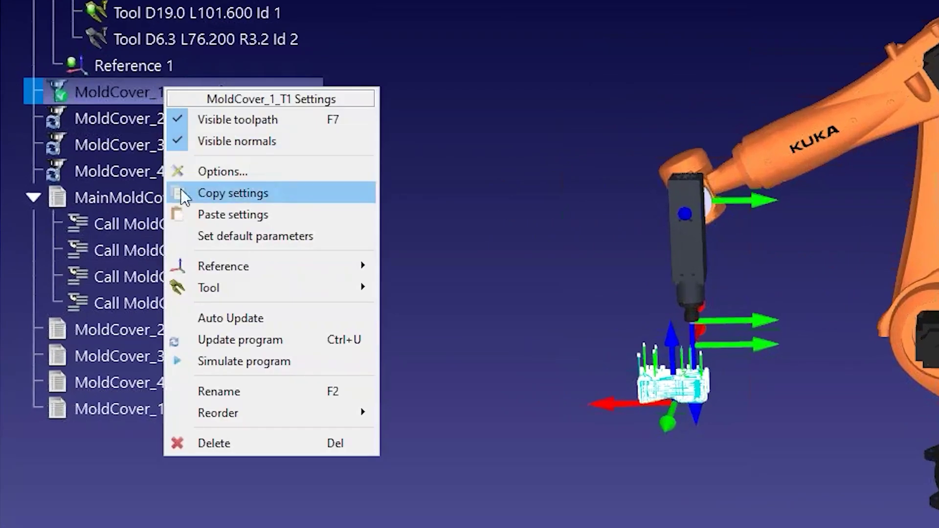
left_click(299, 199)
left_click(132, 128)
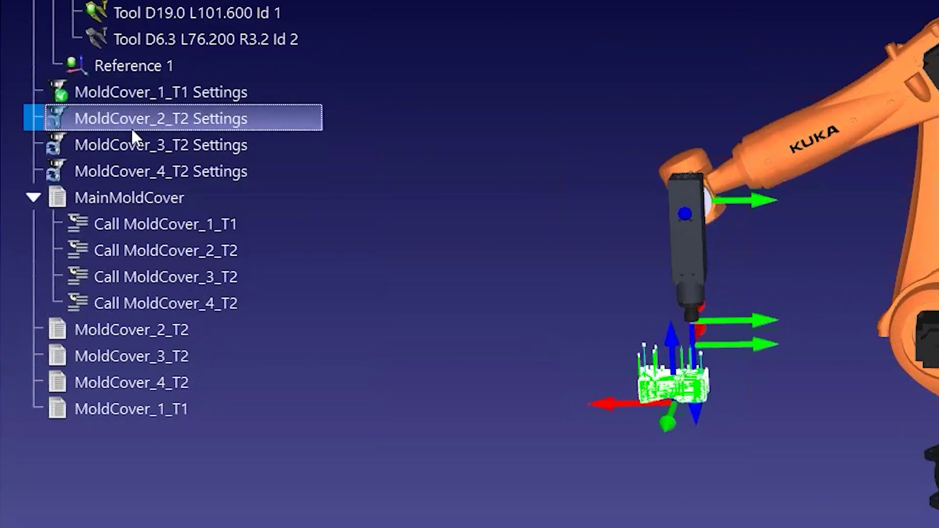
left_click(119, 166, "shift")
right_click(119, 167)
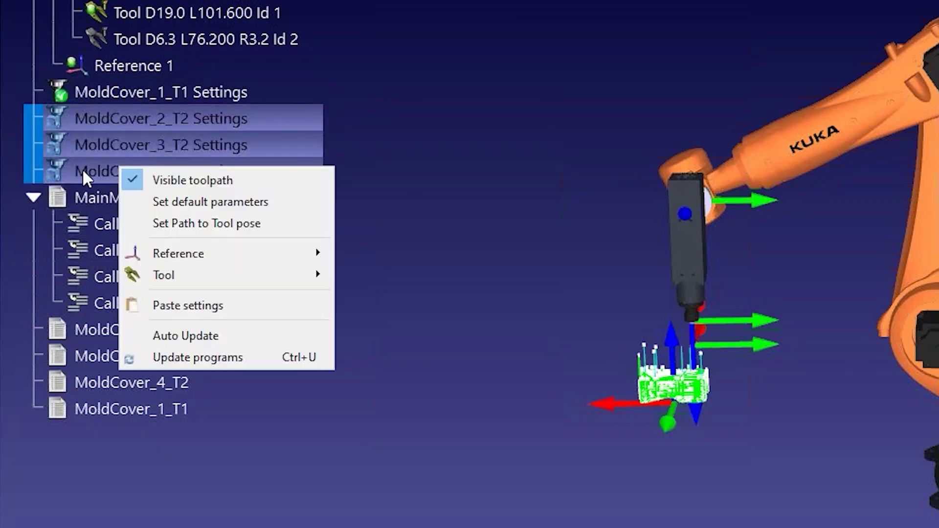
left_click(204, 305)
right_click(151, 122)
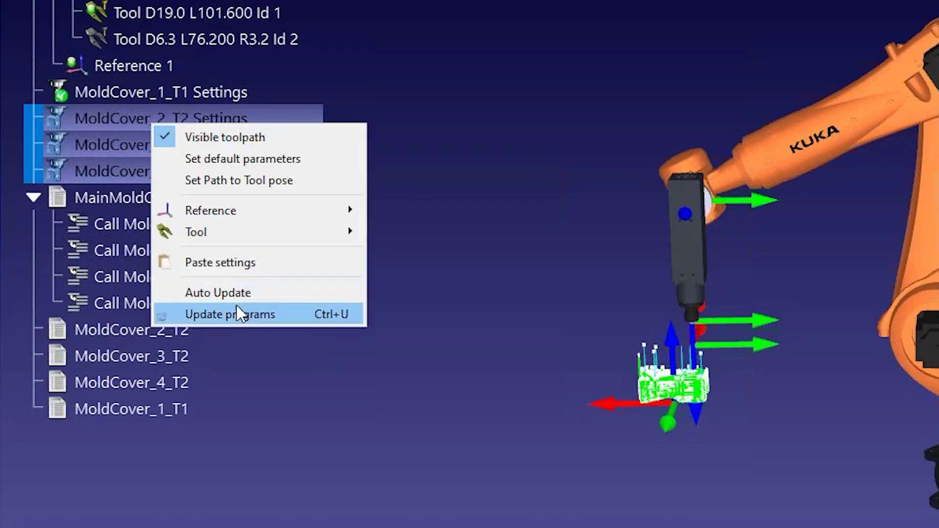
left_click(237, 293)
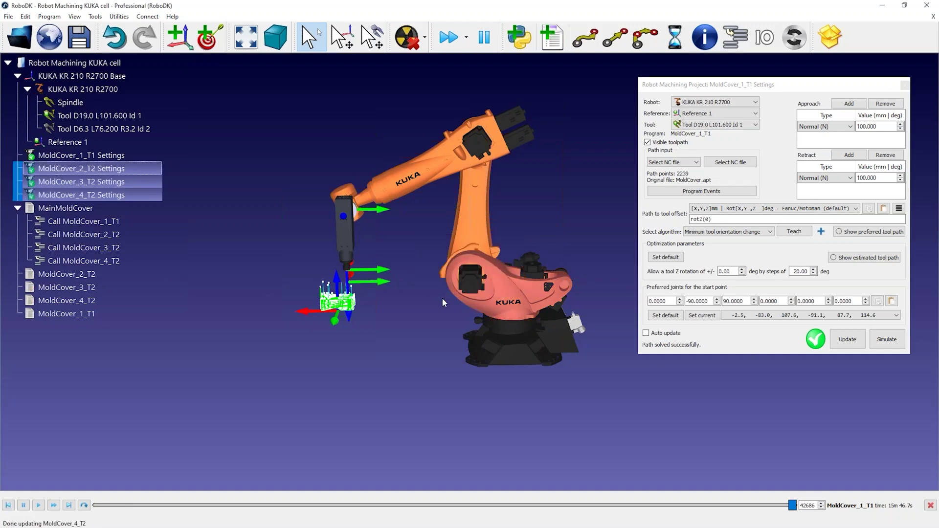
- Simulate the full MainMoldCover program, then generate the MoldCover_1_T1 robot program
double_click(32, 208)
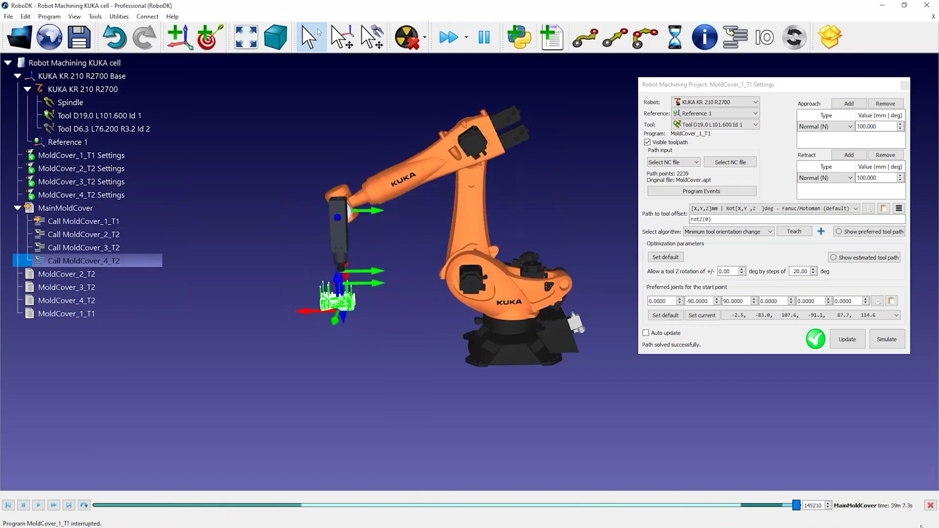
left_click(66, 277)
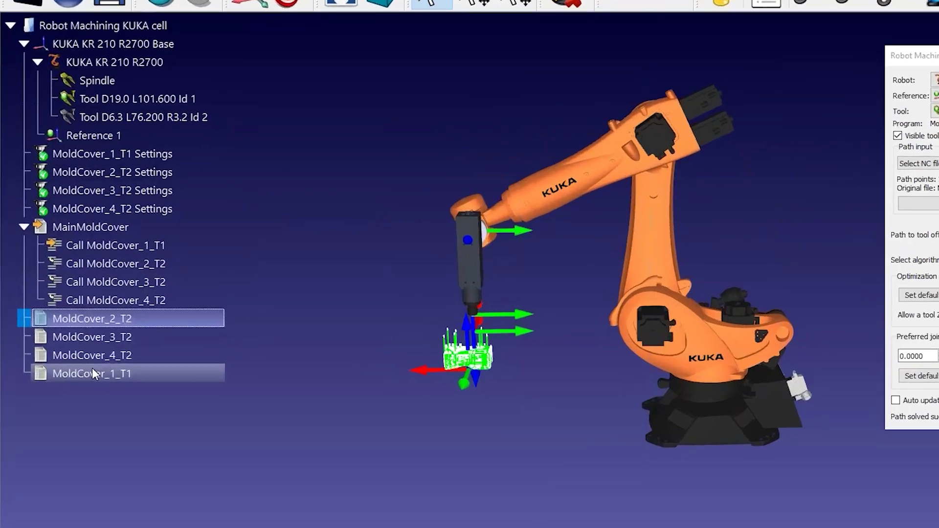
right_click(66, 311)
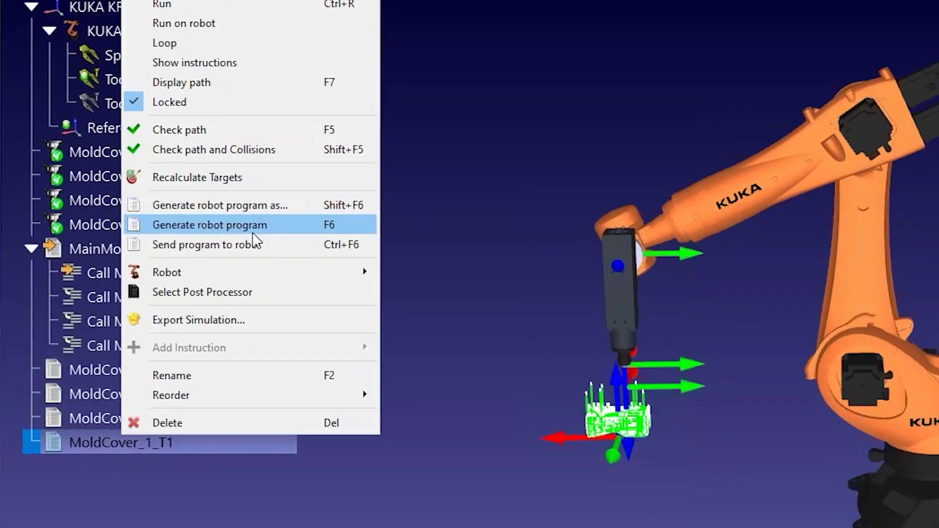
left_click(254, 231)
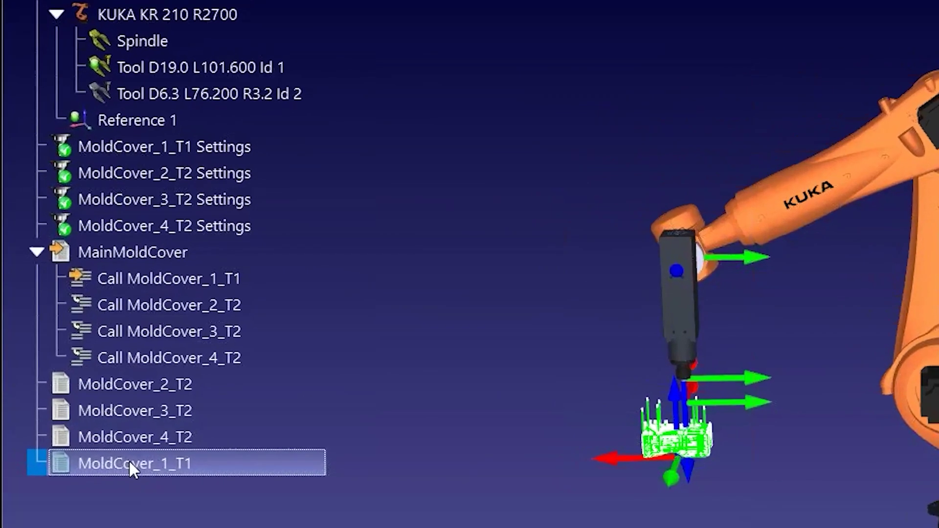
right_click(130, 462)
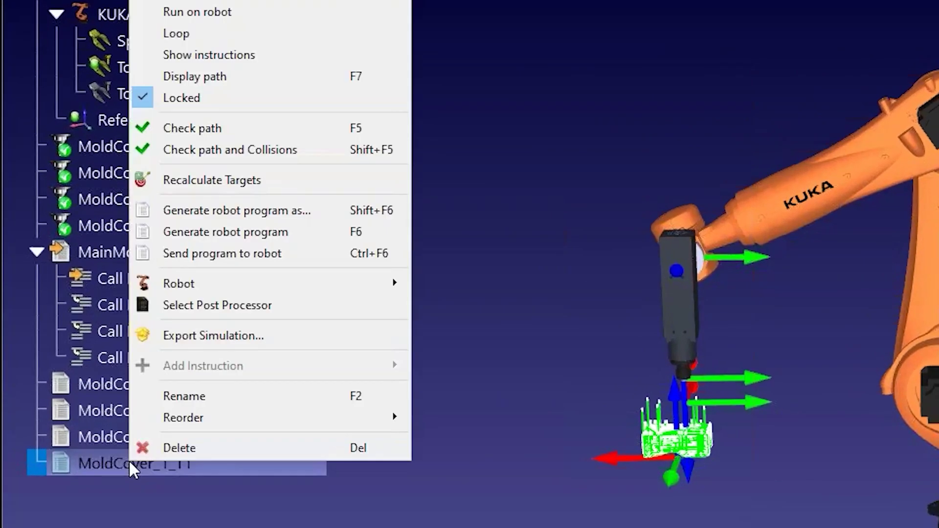
- Choose KUKA KRC4 as the post processor for the KUKA KR 210 R2700
left_click(224, 306)
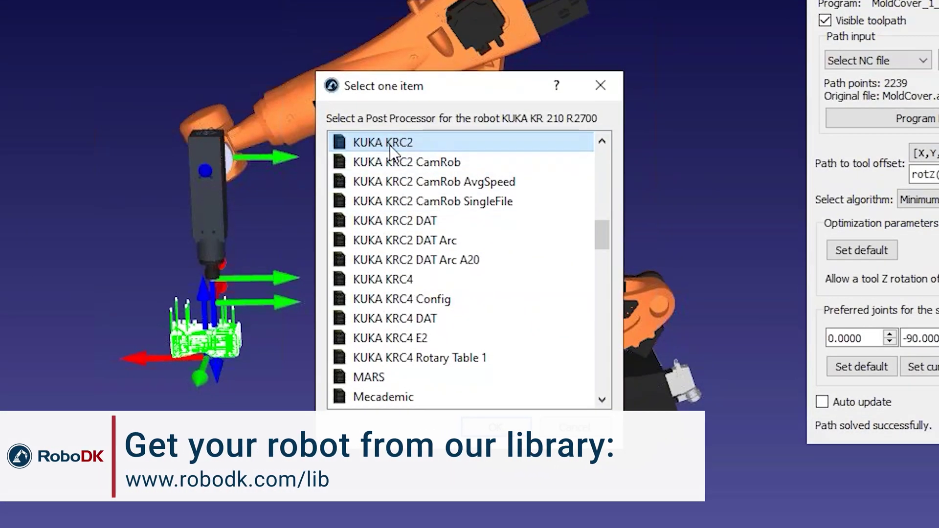
left_click(387, 280)
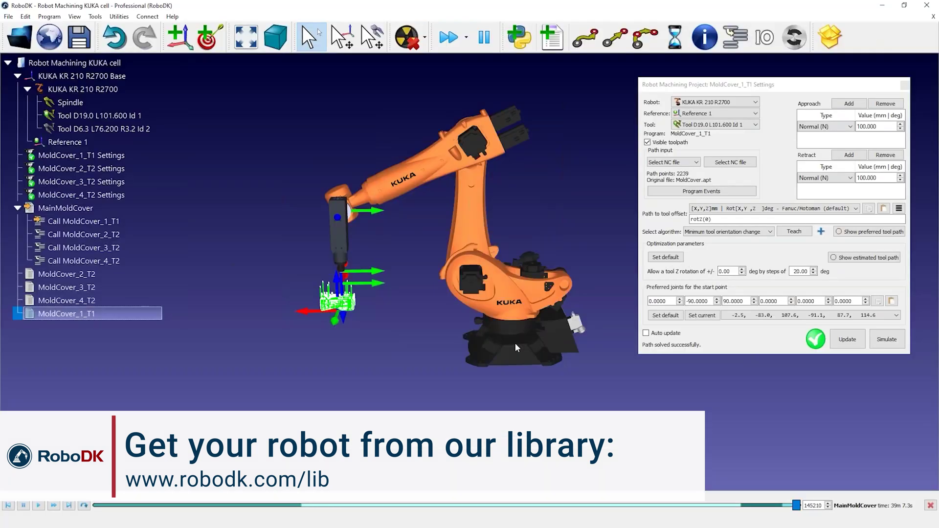